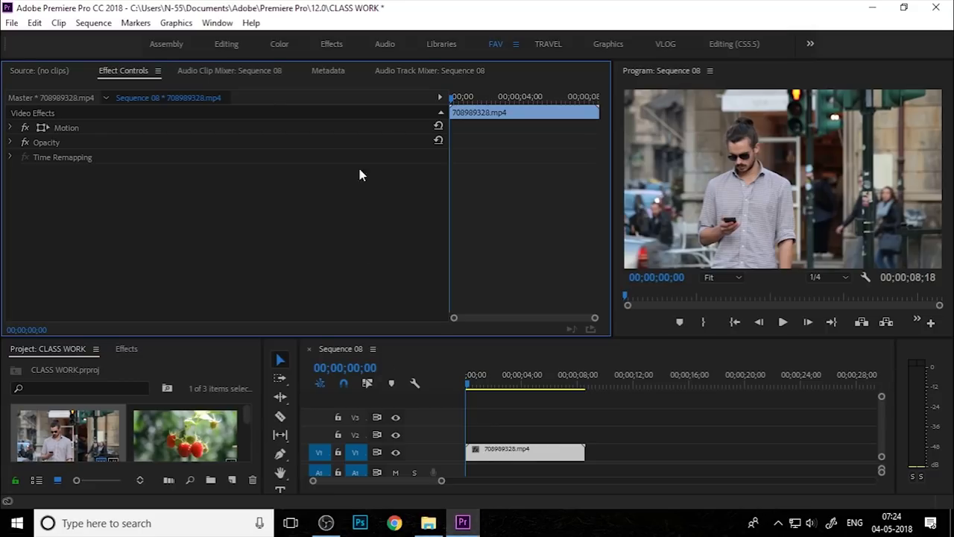
Show the Essential Graphics panel from the Window menu and widen the Program monitor.
{"action": "left_click", "coordinate": [216, 23]}
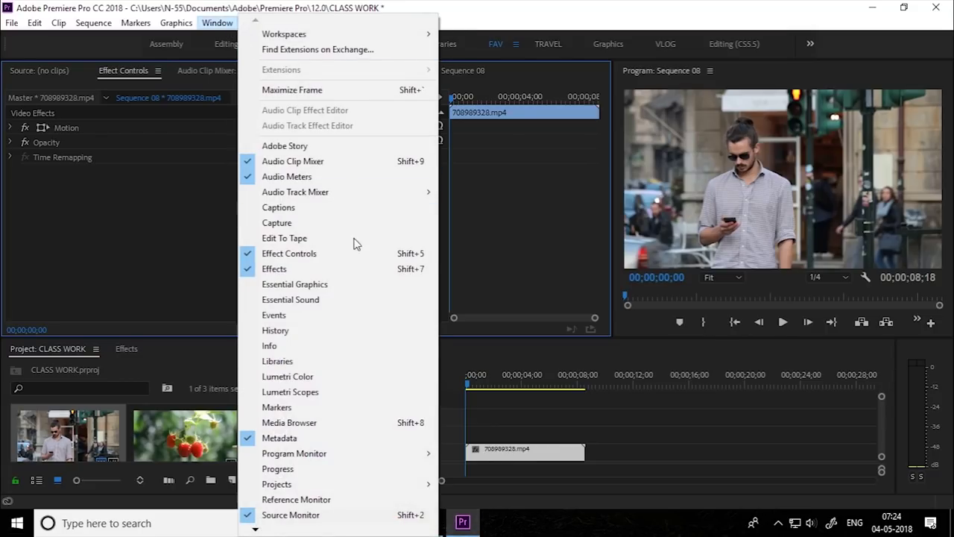
{"action": "left_click", "coordinate": [348, 286]}
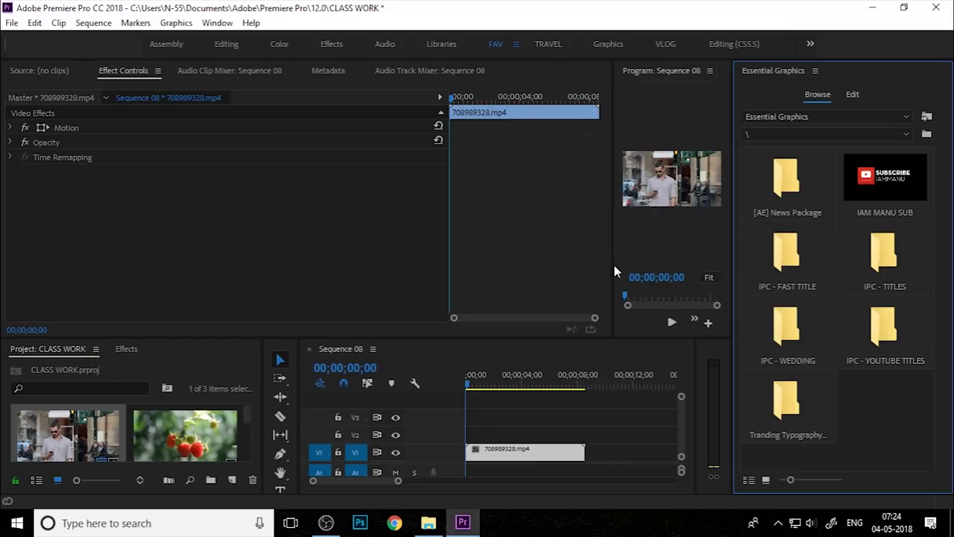
{"action": "left_click_drag", "start_coordinate": [614, 268], "coordinate": [358, 257]}
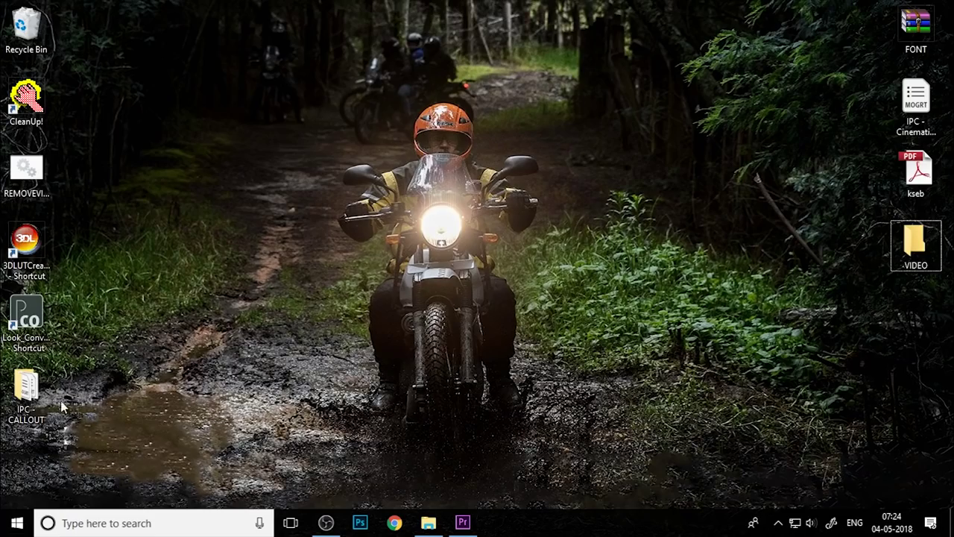
Review the five templates and full path of the desktop IPC - CALLOUT folder, then return to Premiere.
{"action": "double_click", "coordinate": [45, 402]}
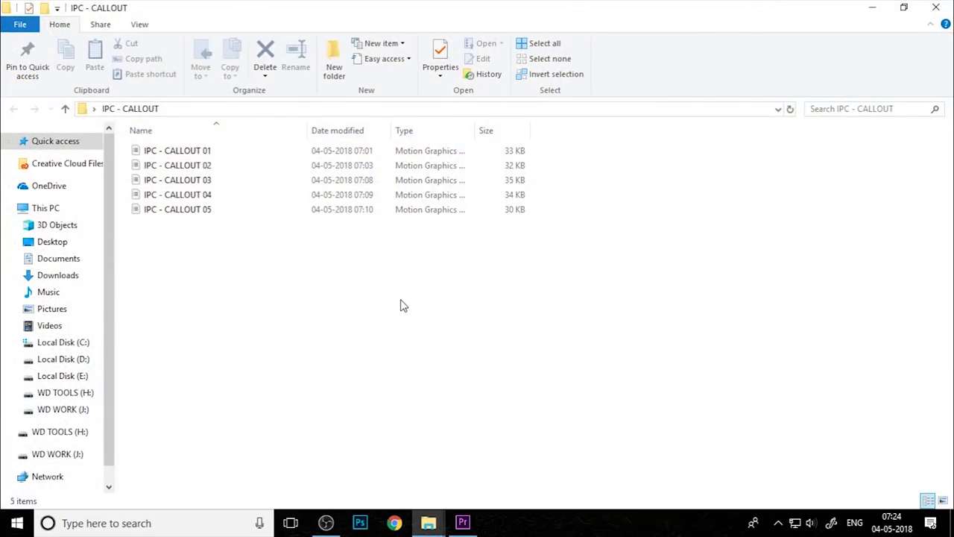
{"action": "left_click_drag", "start_coordinate": [403, 305], "coordinate": [283, 139]}
{"action": "left_click", "coordinate": [446, 292]}
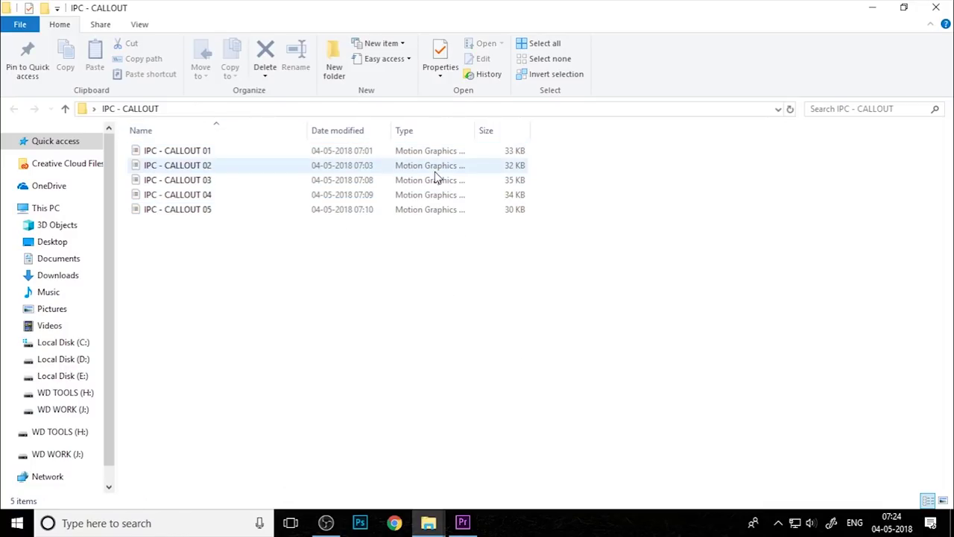
{"action": "left_click", "coordinate": [398, 109]}
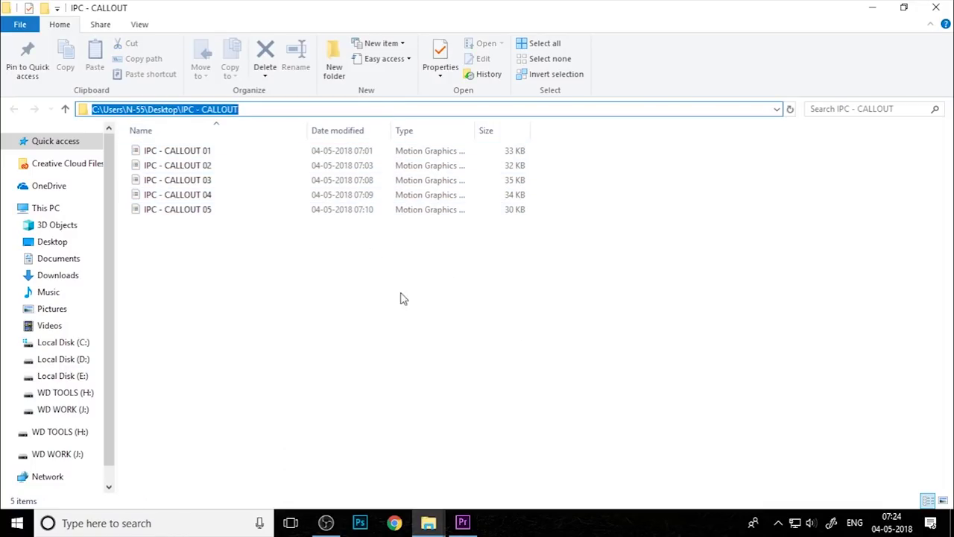
{"action": "left_click", "coordinate": [422, 321]}
{"action": "left_click", "coordinate": [462, 522]}
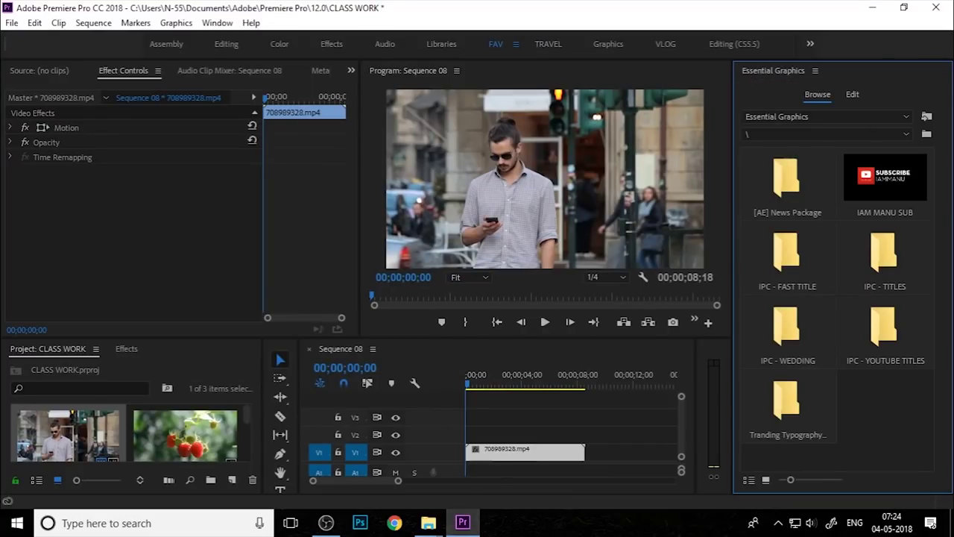
{"action": "left_click", "coordinate": [925, 119]}
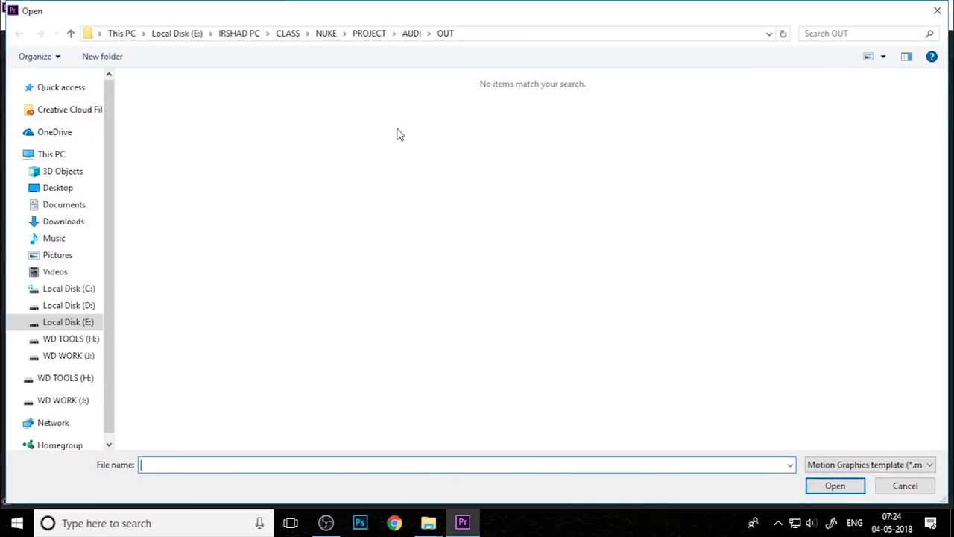
{"action": "type", "text": "C:\\Users\\N-55\\Desktop\\IPC - CALLOUT"}
{"action": "key", "text": "Return"}
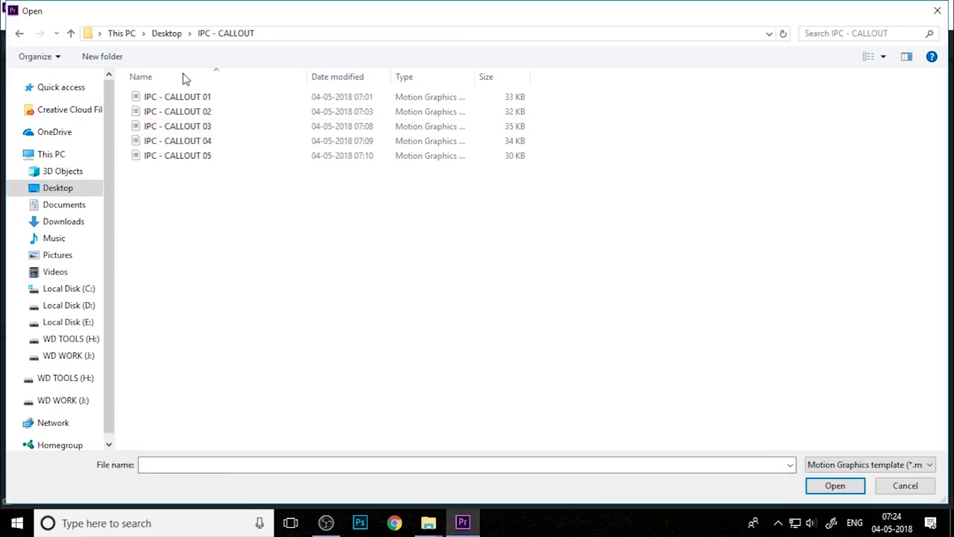
{"action": "left_click", "coordinate": [216, 100]}
{"action": "left_click", "coordinate": [225, 143]}
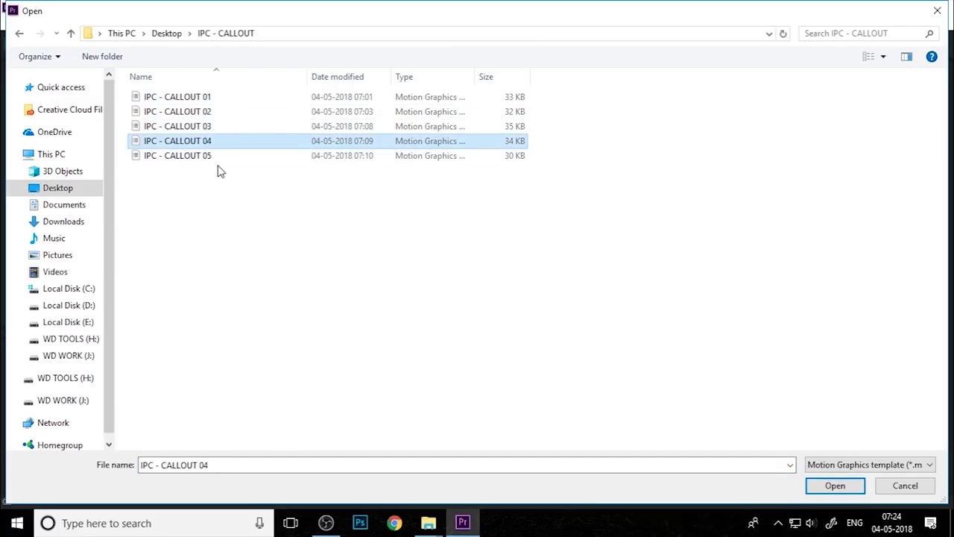
{"action": "left_click", "coordinate": [216, 100]}
{"action": "left_click", "coordinate": [230, 114]}
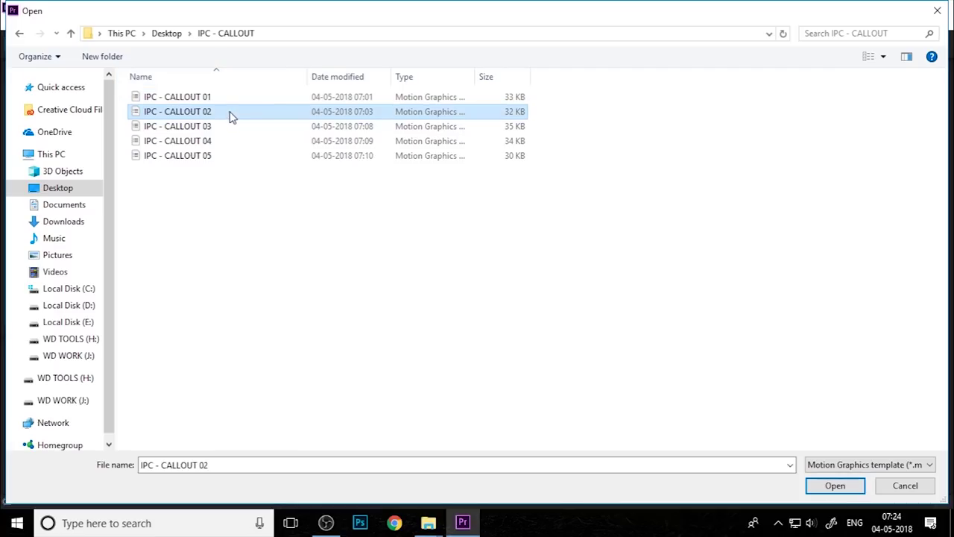
{"action": "left_click", "coordinate": [237, 158]}
{"action": "left_click", "coordinate": [222, 106]}
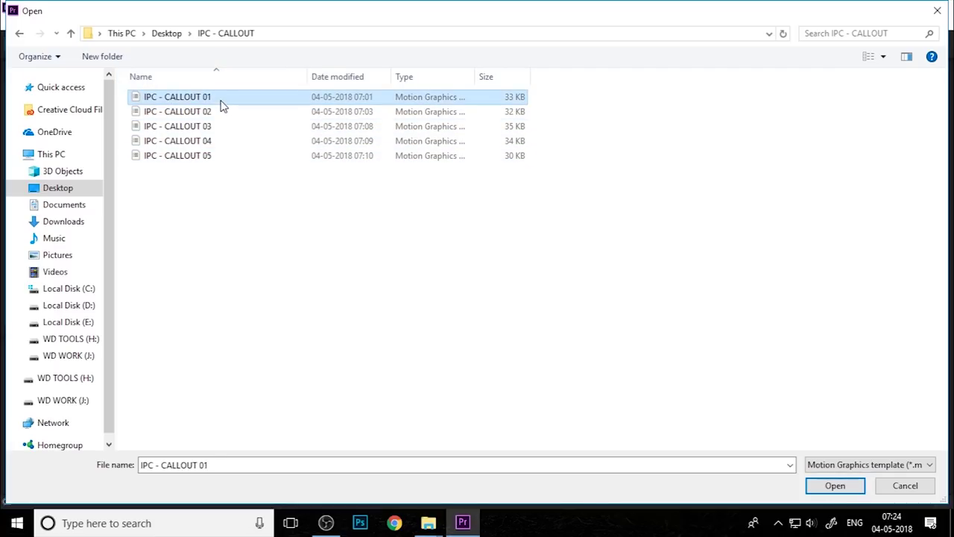
{"action": "left_click", "coordinate": [894, 481]}
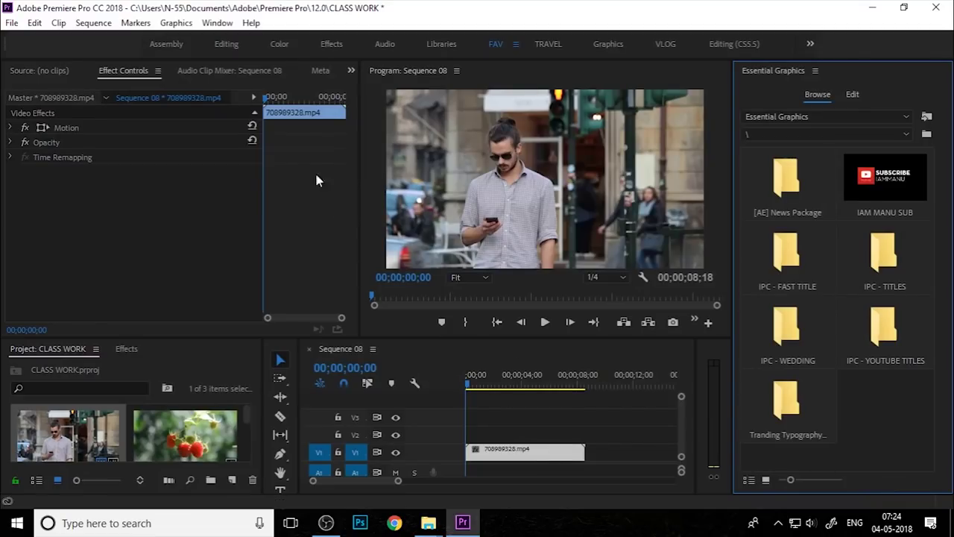
Copy the IPC - CALLOUT folder from the desktop.
{"action": "key", "text": "super+d"}
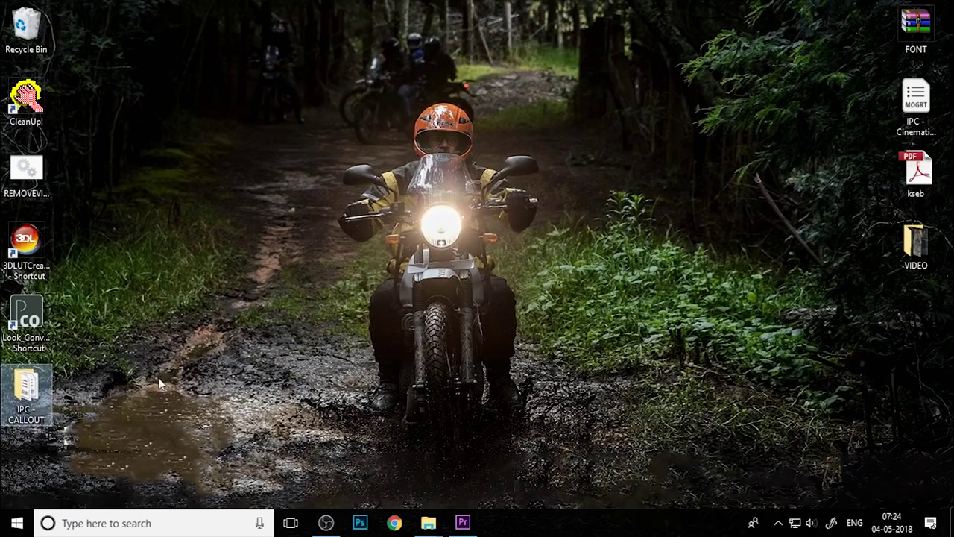
{"action": "double_click", "coordinate": [26, 391]}
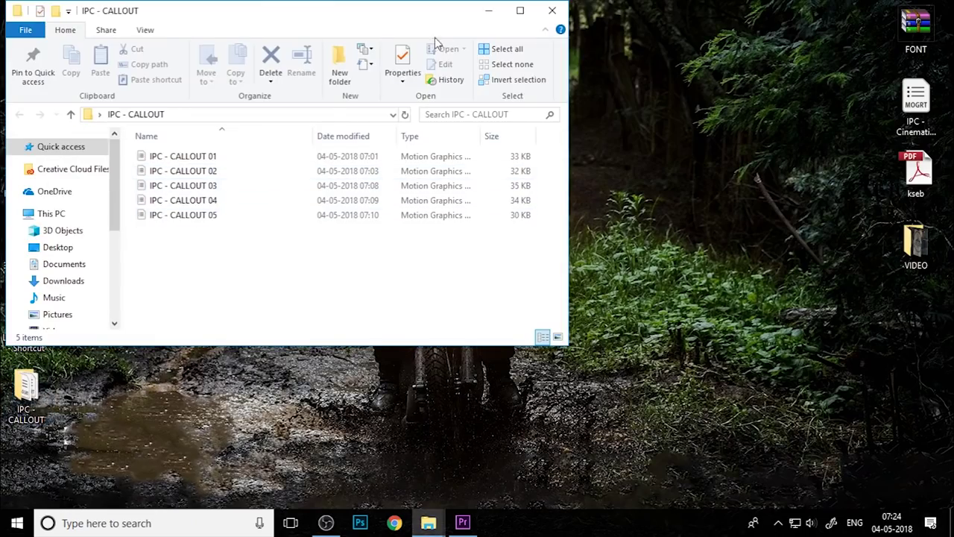
{"action": "left_click", "coordinate": [551, 11]}
{"action": "right_click", "coordinate": [25, 393]}
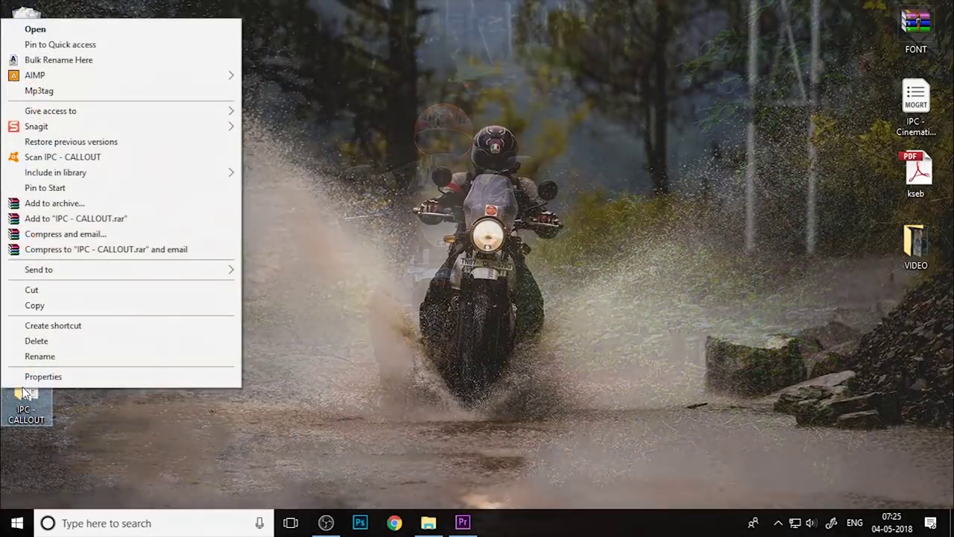
{"action": "left_click", "coordinate": [50, 306]}
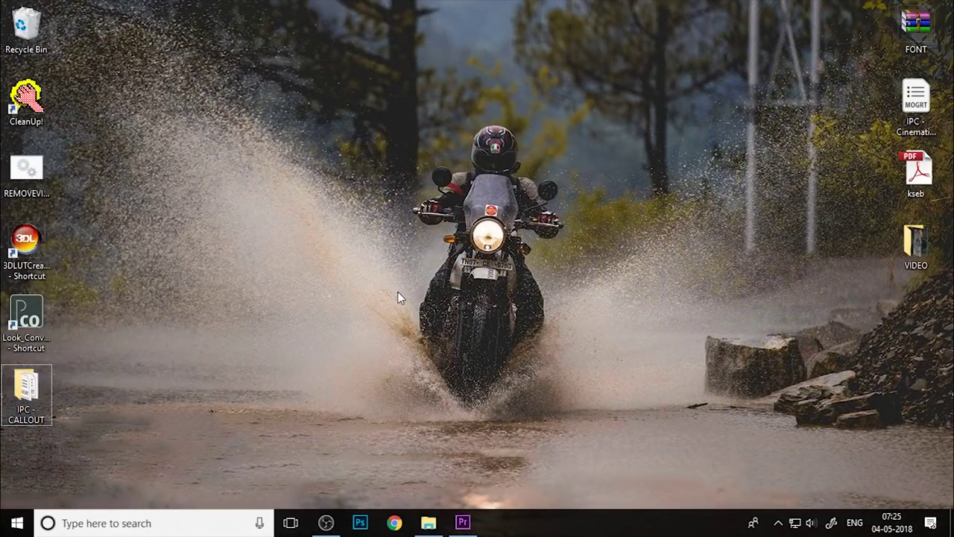
Browse from the user home folder into AppData\Roaming.
{"action": "left_click", "coordinate": [435, 522]}
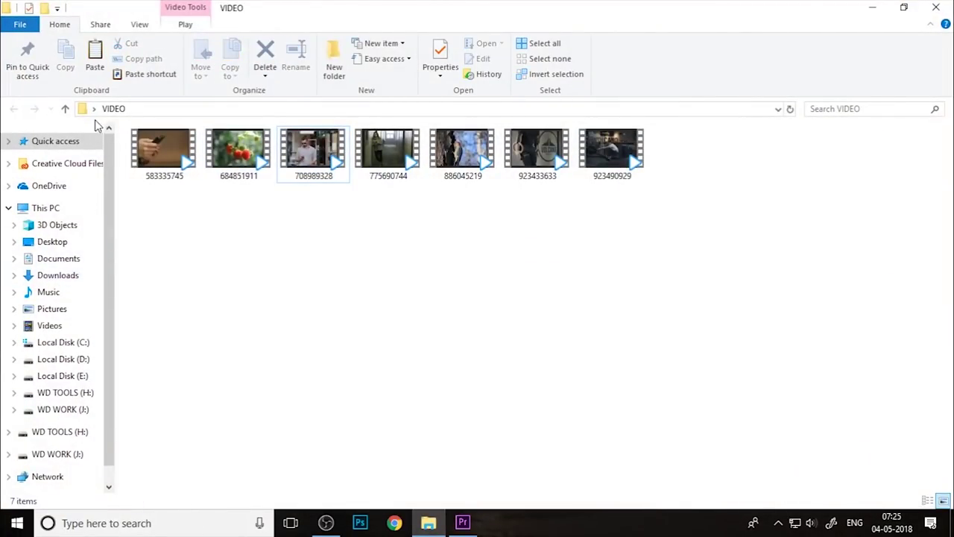
{"action": "left_click", "coordinate": [94, 110]}
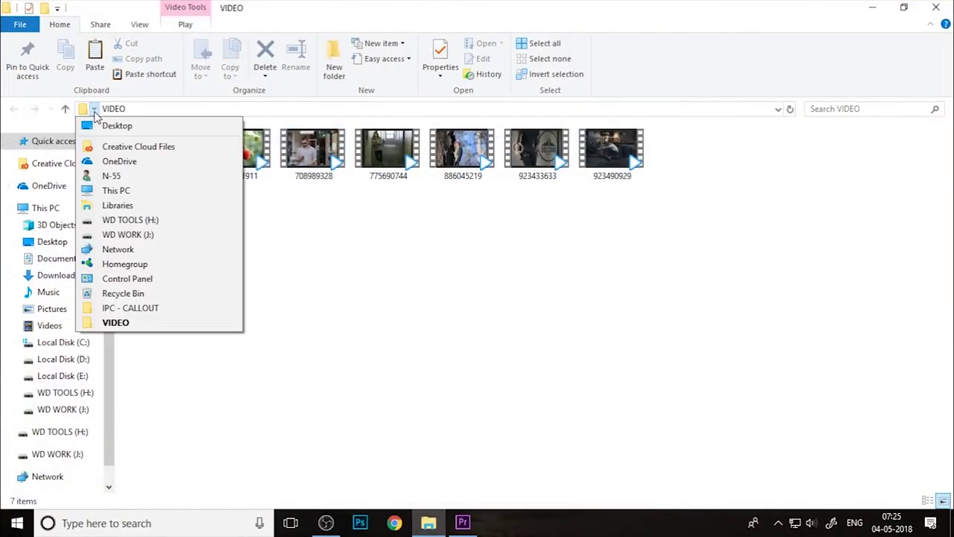
{"action": "left_click", "coordinate": [120, 177]}
{"action": "double_click", "coordinate": [363, 154]}
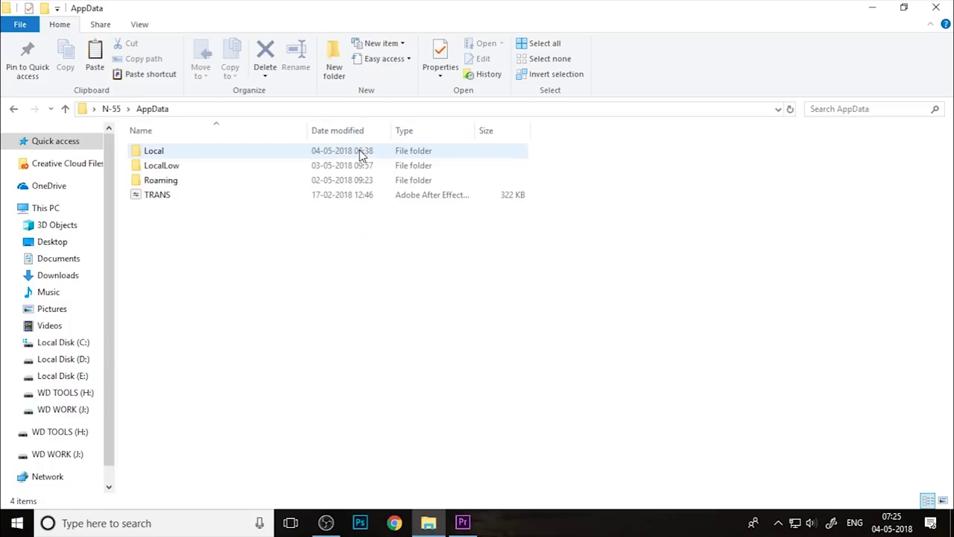
{"action": "left_click", "coordinate": [176, 185]}
{"action": "double_click", "coordinate": [176, 185]}
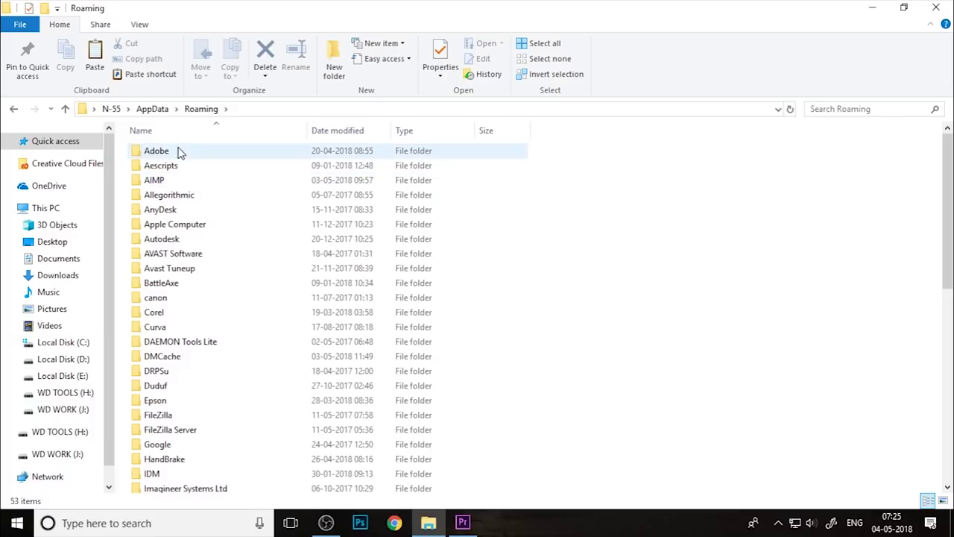
Paste the folder into Adobe\Common\Essential Graphics and return to Premiere.
{"action": "double_click", "coordinate": [177, 151]}
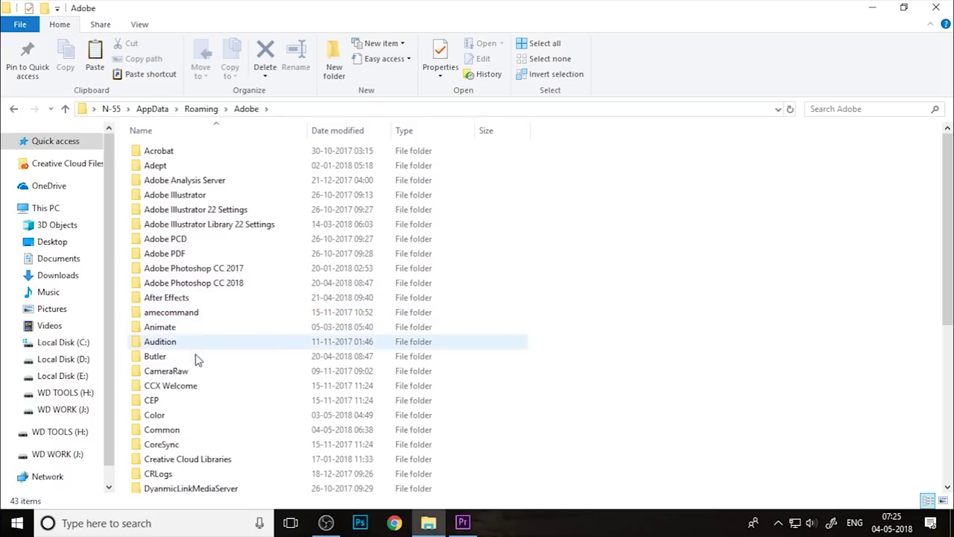
{"action": "left_click", "coordinate": [182, 433]}
{"action": "double_click", "coordinate": [185, 439]}
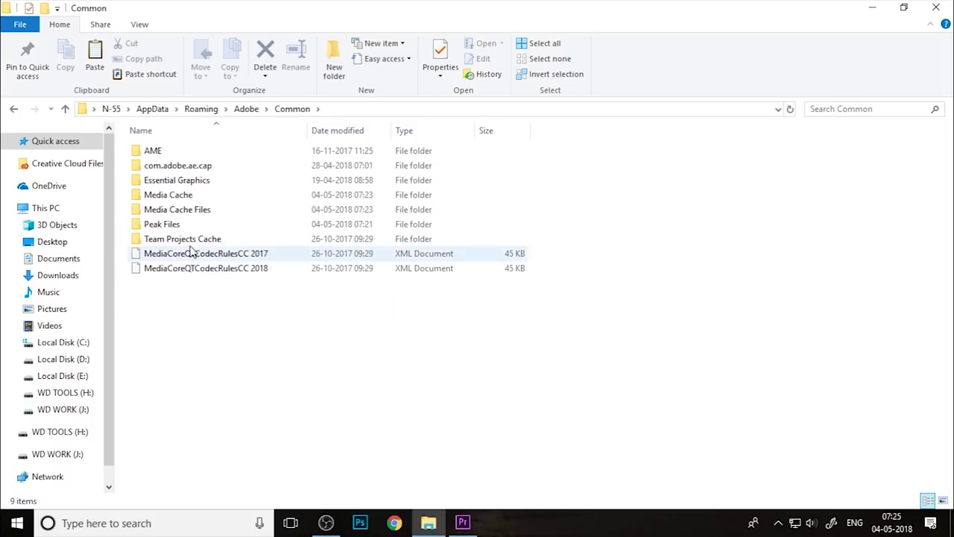
{"action": "double_click", "coordinate": [209, 187]}
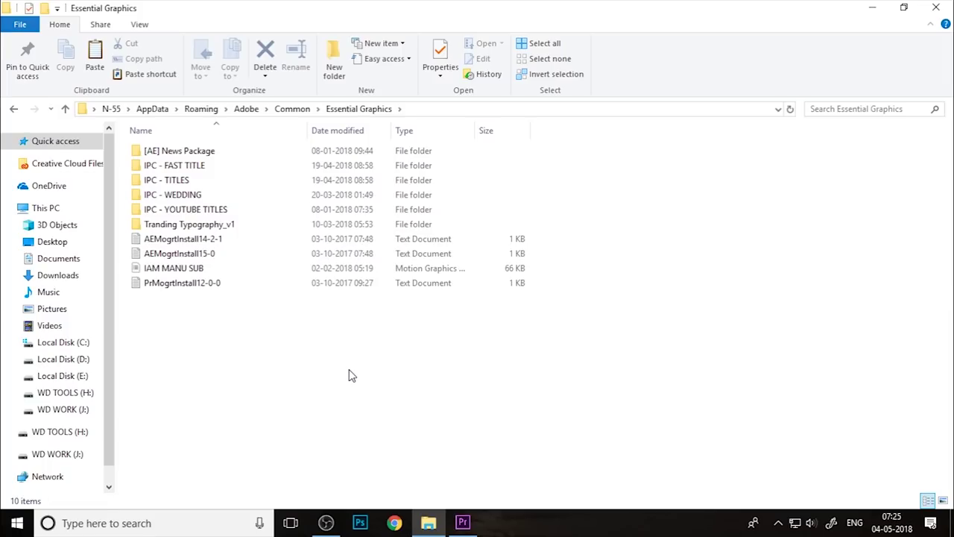
{"action": "key", "text": "ctrl+v"}
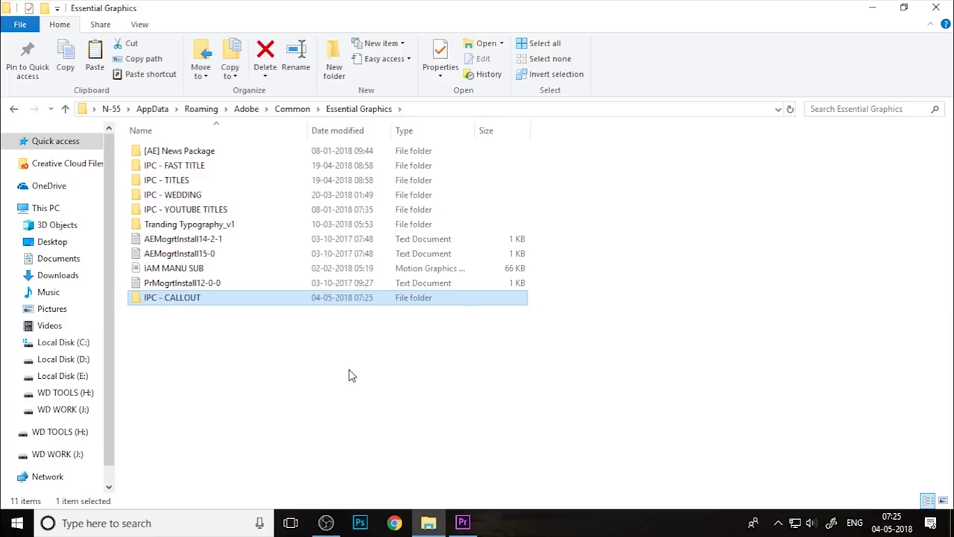
{"action": "left_click", "coordinate": [463, 522]}
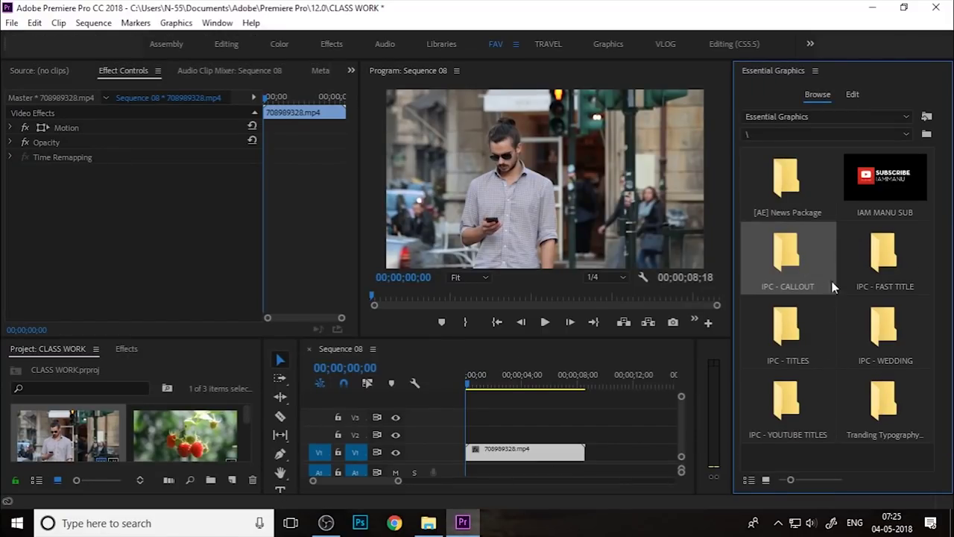
Drag the IPC - CALLOUT 05 template from the Browse list onto V2 above the street clip.
{"action": "double_click", "coordinate": [775, 260]}
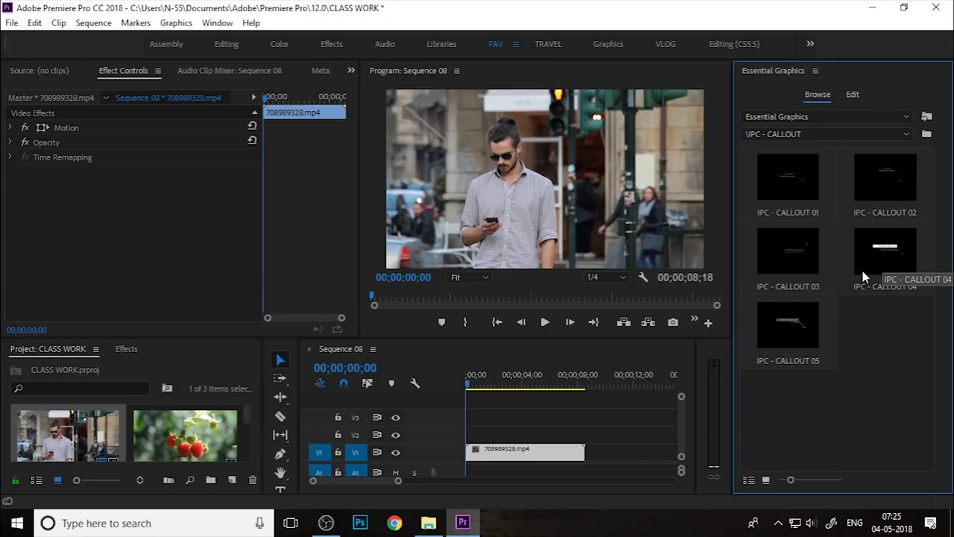
{"action": "left_click", "coordinate": [803, 326]}
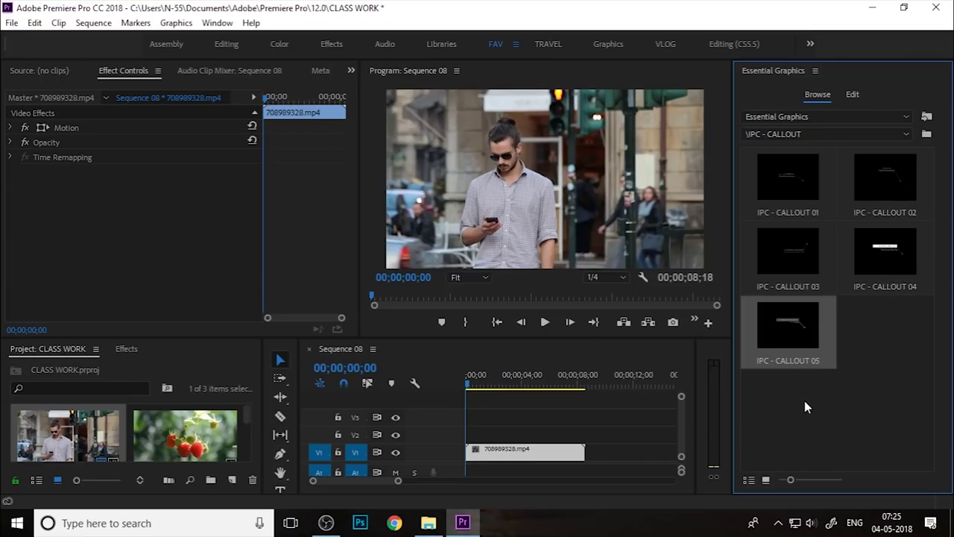
{"action": "mouse_move", "coordinate": [814, 331]}
{"action": "left_mouse_down"}
{"action": "mouse_move", "coordinate": [585, 416]}
{"action": "mouse_move", "coordinate": [469, 434]}
{"action": "left_mouse_up"}
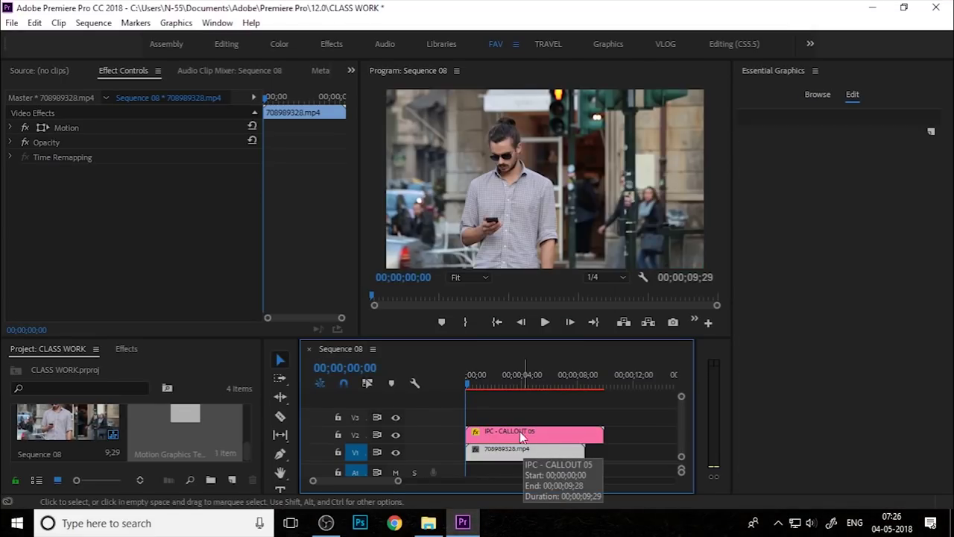
At about four seconds in, apply Scale to Frame Size to the callout clip.
{"action": "left_click_drag", "start_coordinate": [471, 385], "coordinate": [526, 384]}
{"action": "left_click", "coordinate": [551, 425]}
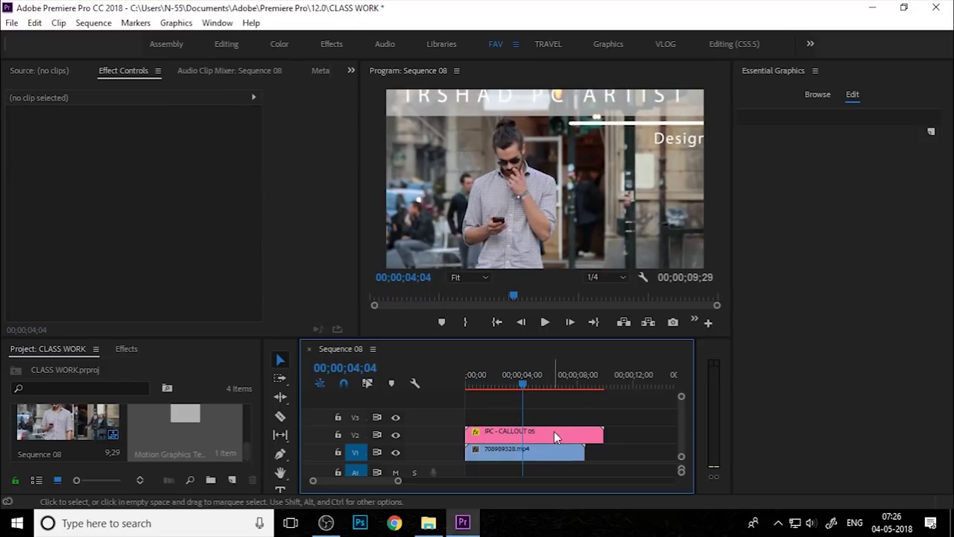
{"action": "left_click", "coordinate": [553, 431]}
{"action": "right_click", "coordinate": [553, 431]}
{"action": "left_click", "coordinate": [617, 507]}
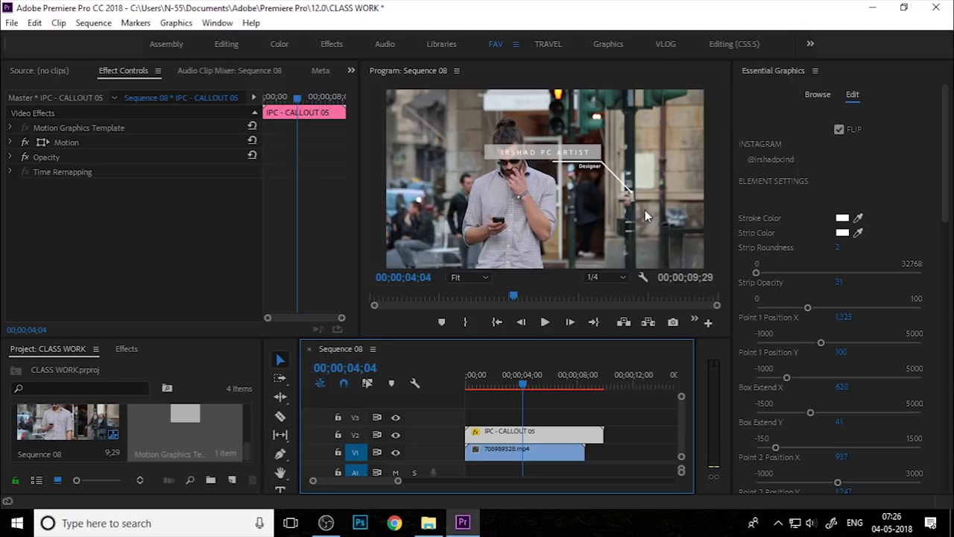
Uncheck FLIP so the callout points left.
{"action": "left_click", "coordinate": [839, 130]}
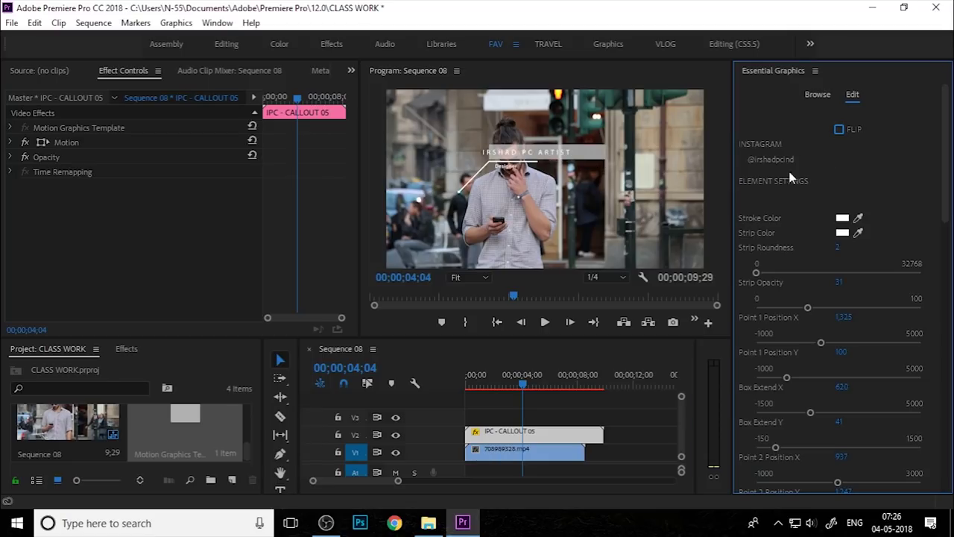
{"action": "scroll", "coordinate": [774, 187], "scroll_direction": "down", "scroll_amount": 1}
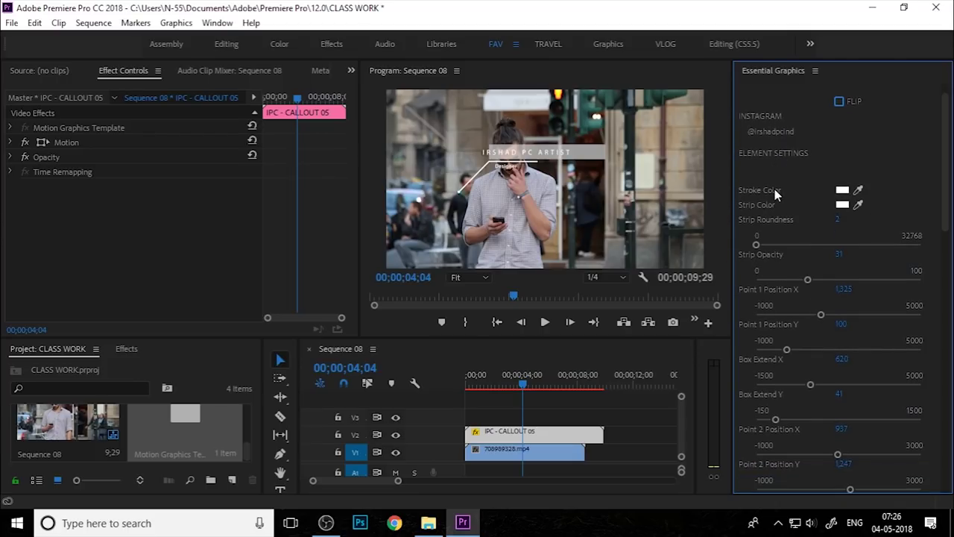
{"action": "mouse_move", "coordinate": [947, 162]}
{"action": "left_mouse_down"}
{"action": "mouse_move", "coordinate": [949, 112]}
{"action": "mouse_move", "coordinate": [936, 174]}
{"action": "mouse_move", "coordinate": [936, 123]}
{"action": "left_mouse_up"}
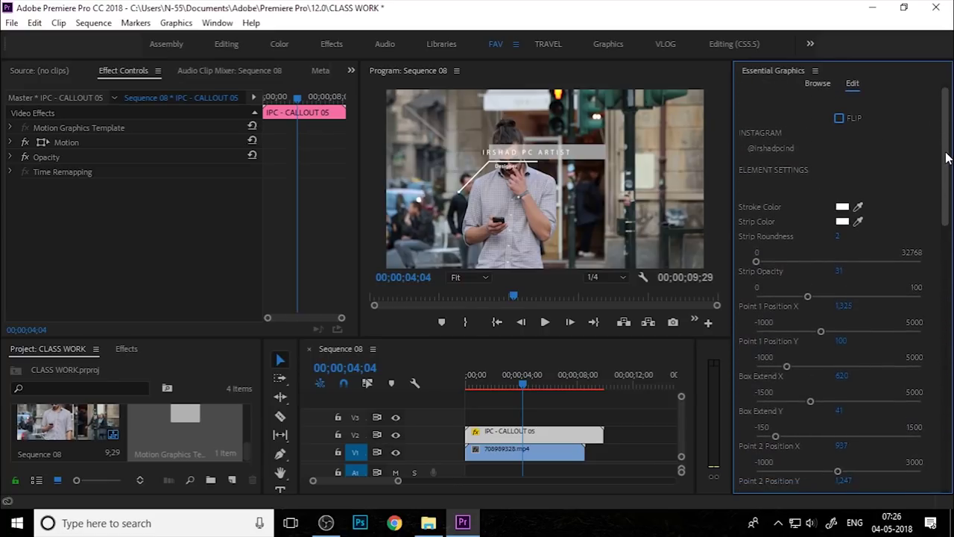
{"action": "scroll", "coordinate": [948, 153], "scroll_direction": "down", "scroll_amount": 3}
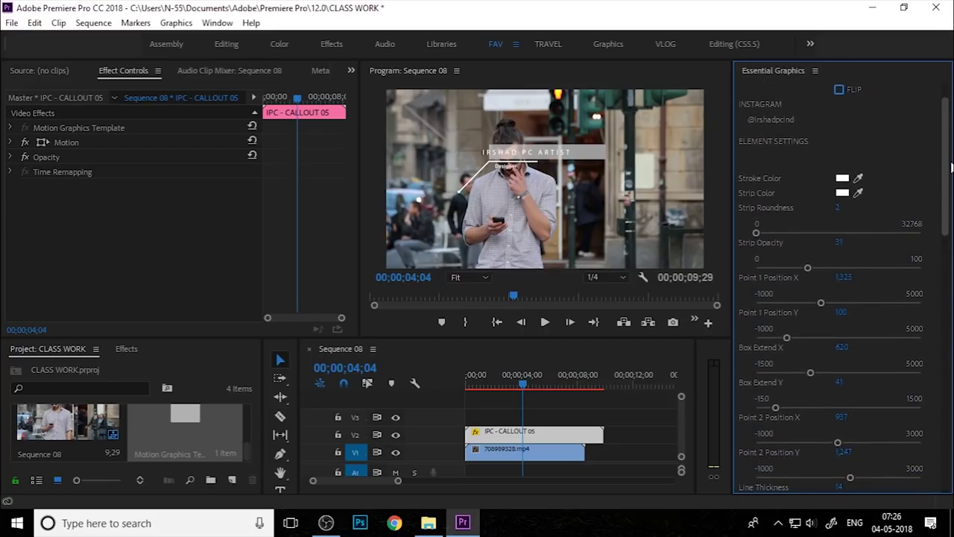
{"action": "scroll", "coordinate": [832, 174], "scroll_direction": "down", "scroll_amount": 2}
{"action": "scroll", "coordinate": [833, 175], "scroll_direction": "down", "scroll_amount": 1}
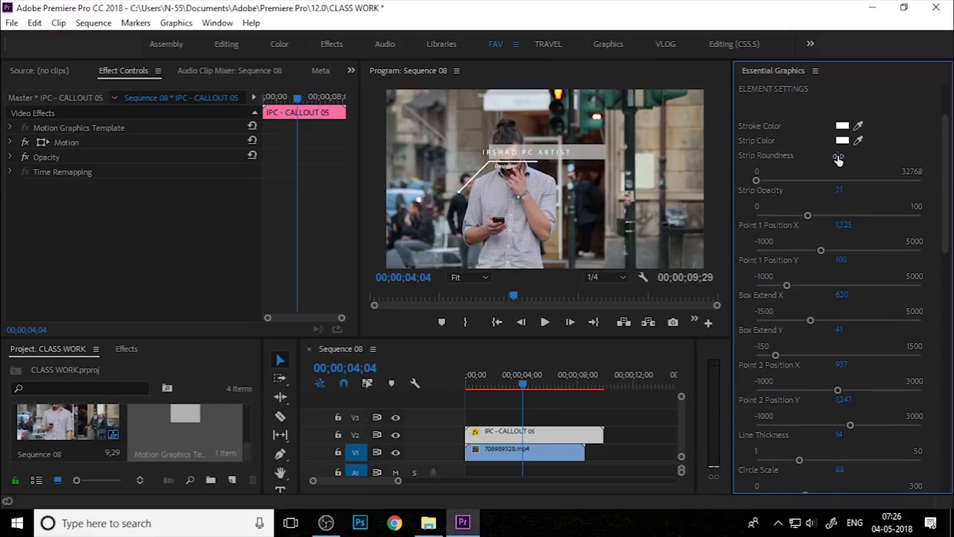
Tune the strip corner roundness while previewing at full resolution.
{"action": "left_click_drag", "start_coordinate": [838, 155], "coordinate": [850, 155]}
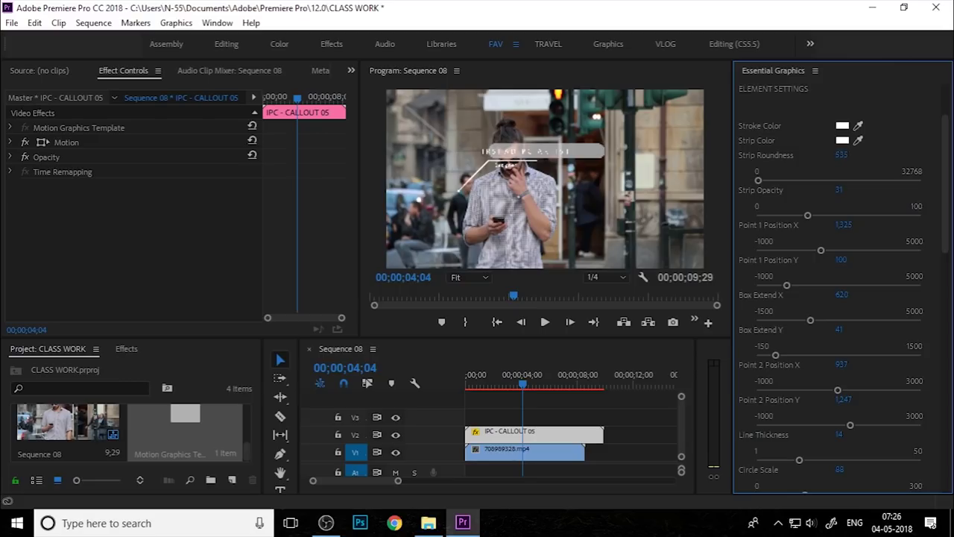
{"action": "left_click", "coordinate": [616, 276]}
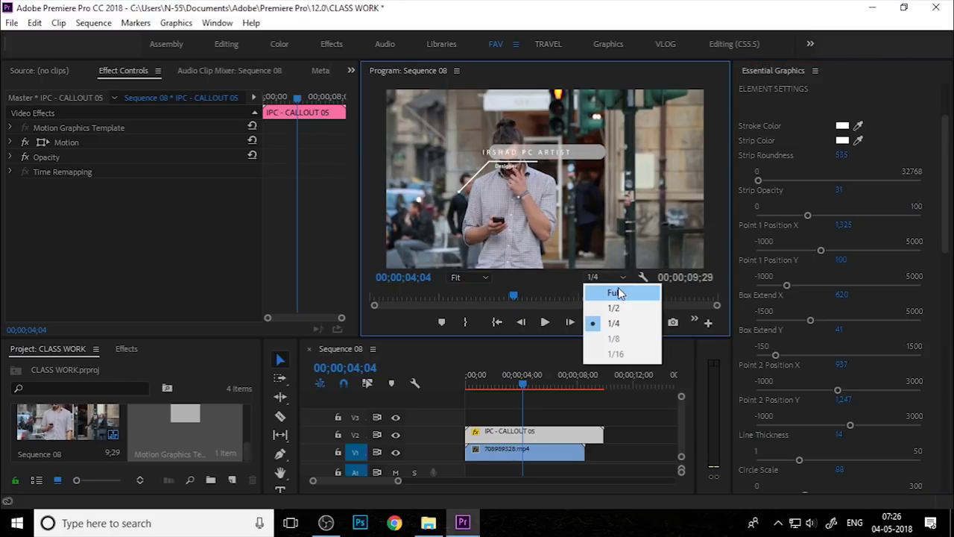
{"action": "left_click", "coordinate": [616, 292]}
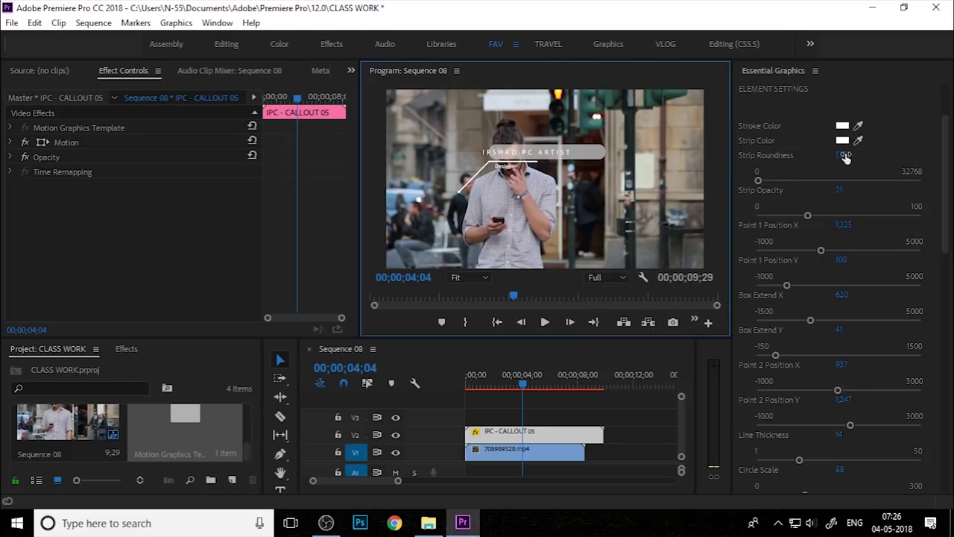
{"action": "left_click_drag", "start_coordinate": [845, 157], "coordinate": [865, 157]}
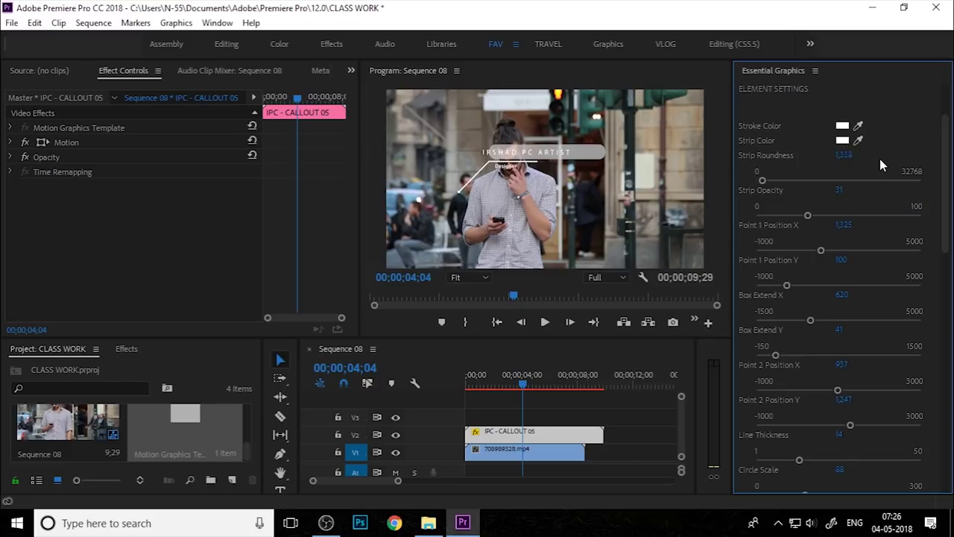
{"action": "left_click_drag", "start_coordinate": [861, 155], "coordinate": [840, 157]}
{"action": "mouse_move", "coordinate": [757, 181]}
{"action": "left_mouse_down"}
{"action": "mouse_move", "coordinate": [843, 180]}
{"action": "mouse_move", "coordinate": [756, 180]}
{"action": "left_mouse_up"}
{"action": "mouse_move", "coordinate": [756, 181]}
{"action": "left_mouse_down"}
{"action": "mouse_move", "coordinate": [735, 188]}
{"action": "mouse_move", "coordinate": [835, 190]}
{"action": "left_mouse_up"}
Lower the strip opacity and move Point 1/Point 2 to angle the line toward the phone.
{"action": "left_click_drag", "start_coordinate": [807, 215], "coordinate": [756, 216]}
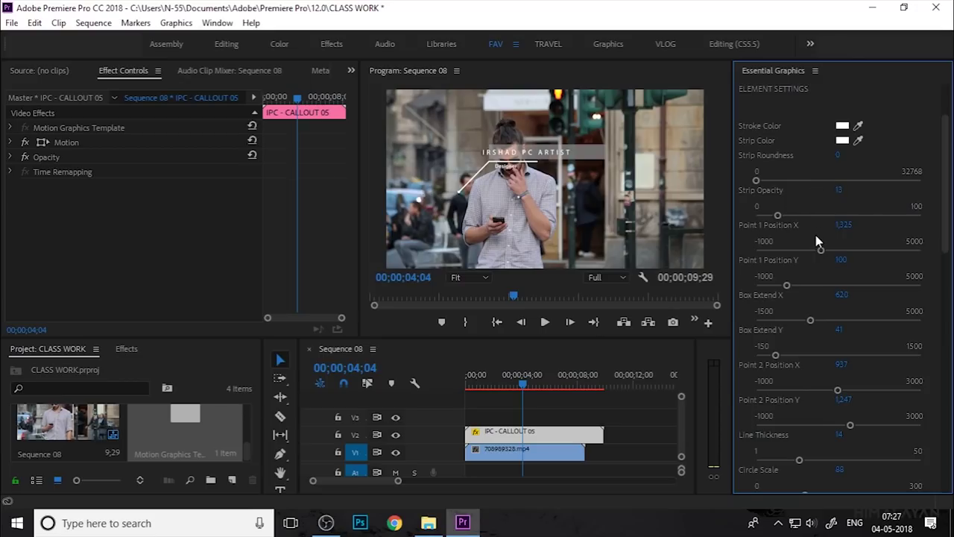
{"action": "mouse_move", "coordinate": [819, 251]}
{"action": "left_mouse_down"}
{"action": "mouse_move", "coordinate": [870, 251]}
{"action": "mouse_move", "coordinate": [847, 251]}
{"action": "left_mouse_up"}
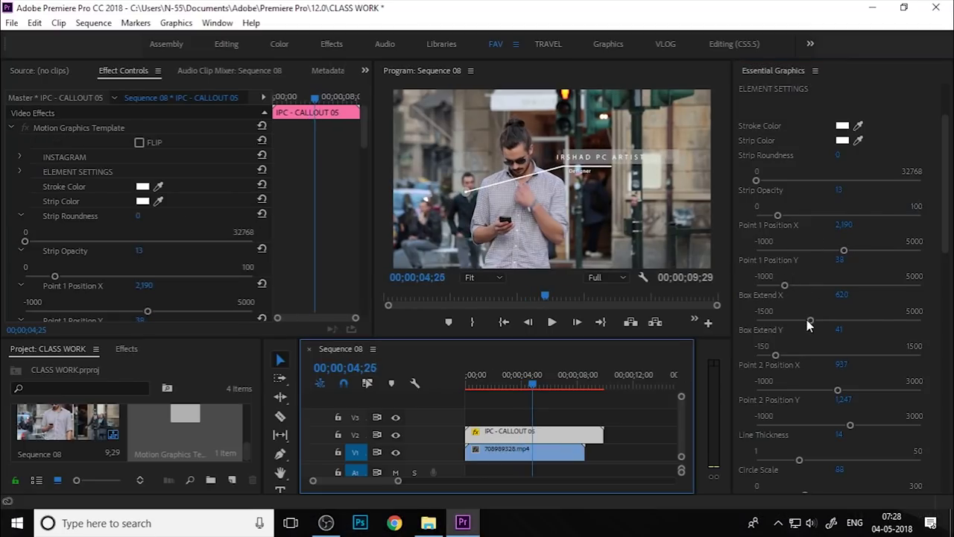
{"action": "left_click_drag", "start_coordinate": [835, 397], "coordinate": [857, 389]}
{"action": "left_click_drag", "start_coordinate": [850, 425], "coordinate": [863, 425]}
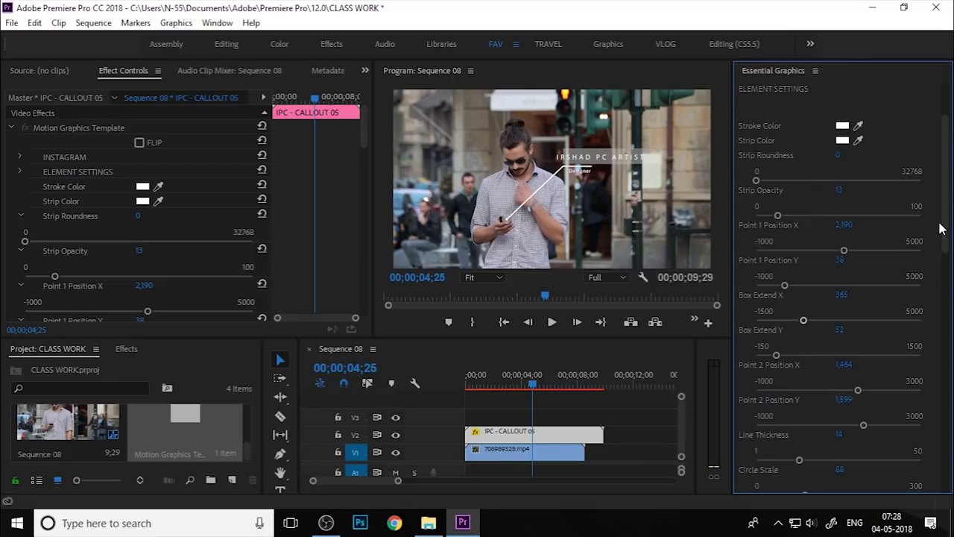
{"action": "scroll", "coordinate": [879, 224], "scroll_direction": "down", "scroll_amount": 5}
Set the main title colour to black.
{"action": "left_click_drag", "start_coordinate": [779, 183], "coordinate": [771, 179]}
{"action": "scroll", "coordinate": [889, 258], "scroll_direction": "down", "scroll_amount": 3}
{"action": "left_click_drag", "start_coordinate": [817, 337], "coordinate": [825, 337]}
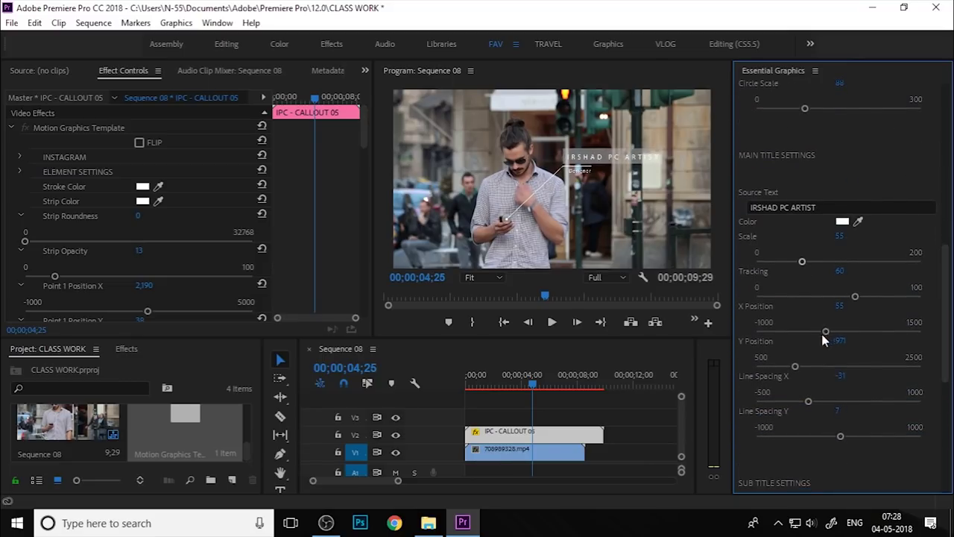
{"action": "left_click", "coordinate": [842, 157]}
{"action": "left_click", "coordinate": [320, 421]}
{"action": "left_click", "coordinate": [643, 185]}
{"action": "scroll", "coordinate": [865, 267], "scroll_direction": "down", "scroll_amount": 5}
{"action": "left_click_drag", "start_coordinate": [801, 266], "coordinate": [806, 266]}
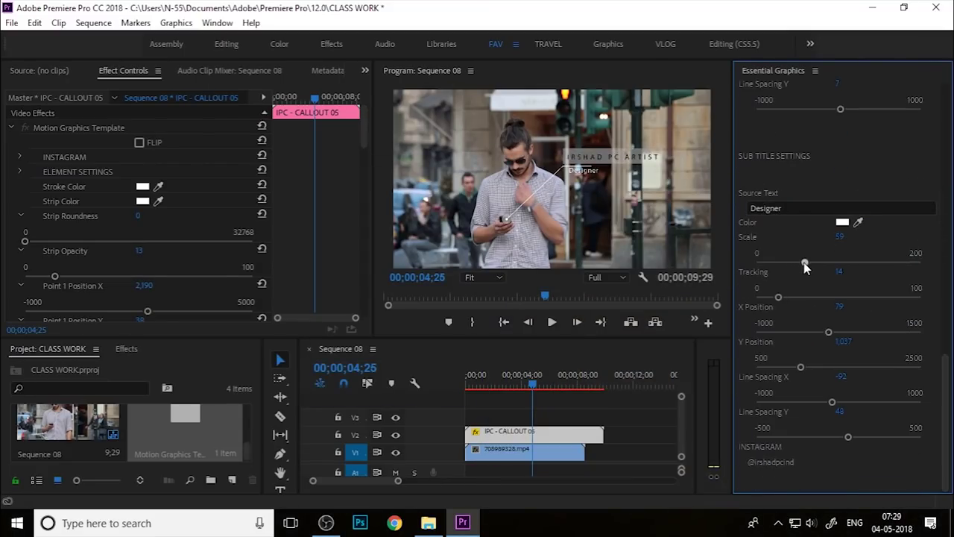
Change the subtitle text to 'Motion Designer and filmmaker'.
{"action": "left_click", "coordinate": [820, 208]}
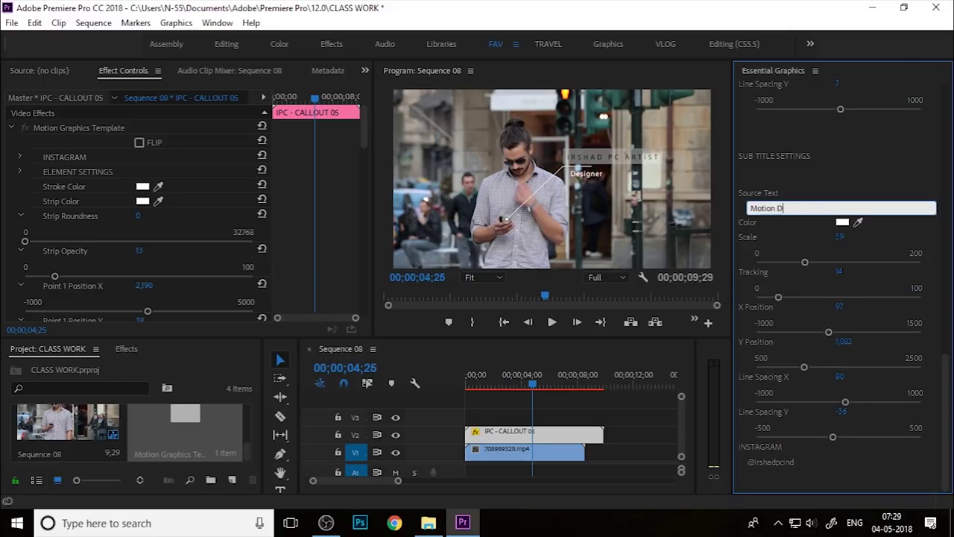
{"action": "type", "text": "Motion Designer and filmmaker"}
{"action": "scroll", "coordinate": [830, 252], "scroll_direction": "up", "scroll_amount": 5}
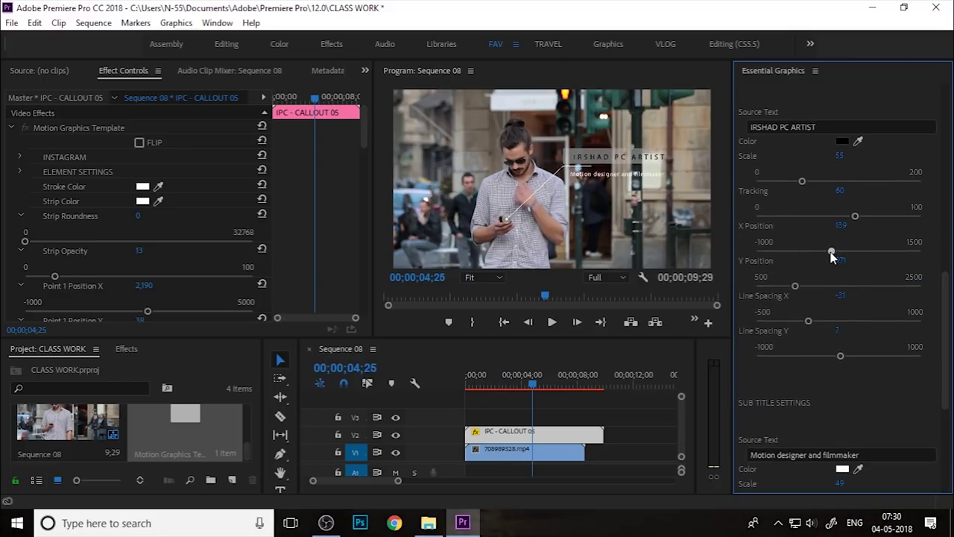
{"action": "scroll", "coordinate": [830, 251], "scroll_direction": "up", "scroll_amount": 5}
{"action": "left_click_drag", "start_coordinate": [774, 282], "coordinate": [798, 282]}
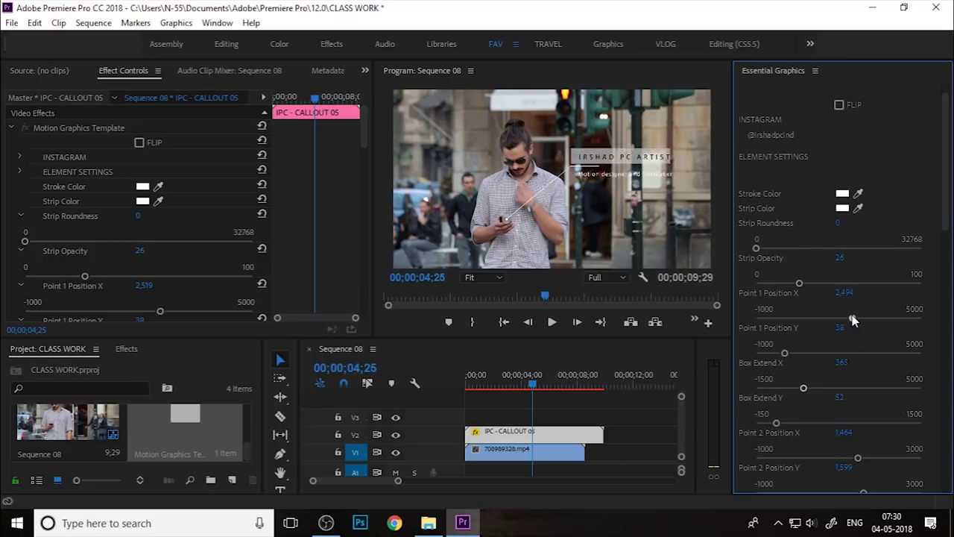
Raise the strip opacity and adjust Box Extend into a slim band around the titles.
{"action": "left_click_drag", "start_coordinate": [804, 387], "coordinate": [808, 387]}
{"action": "left_click_drag", "start_coordinate": [776, 422], "coordinate": [799, 423]}
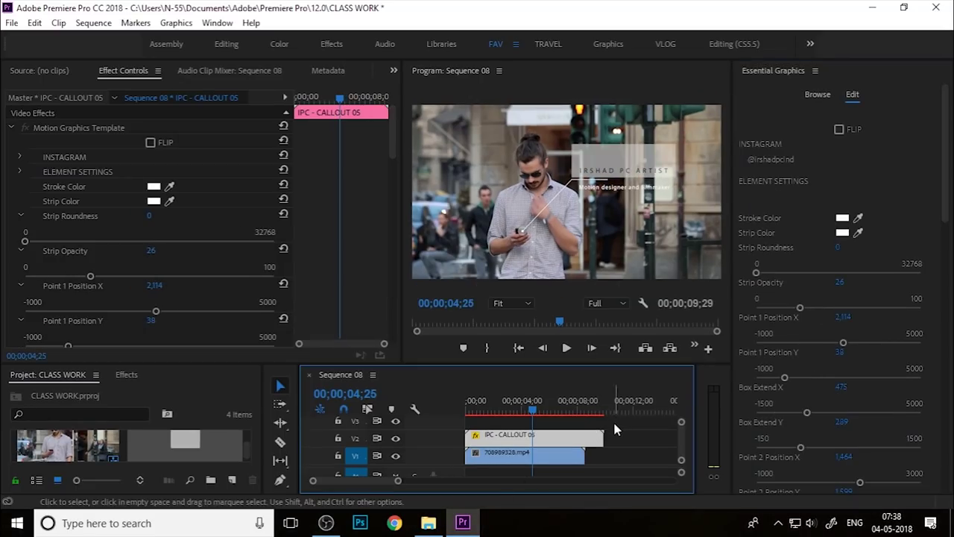
{"action": "left_click", "coordinate": [613, 420]}
{"action": "left_click", "coordinate": [564, 433]}
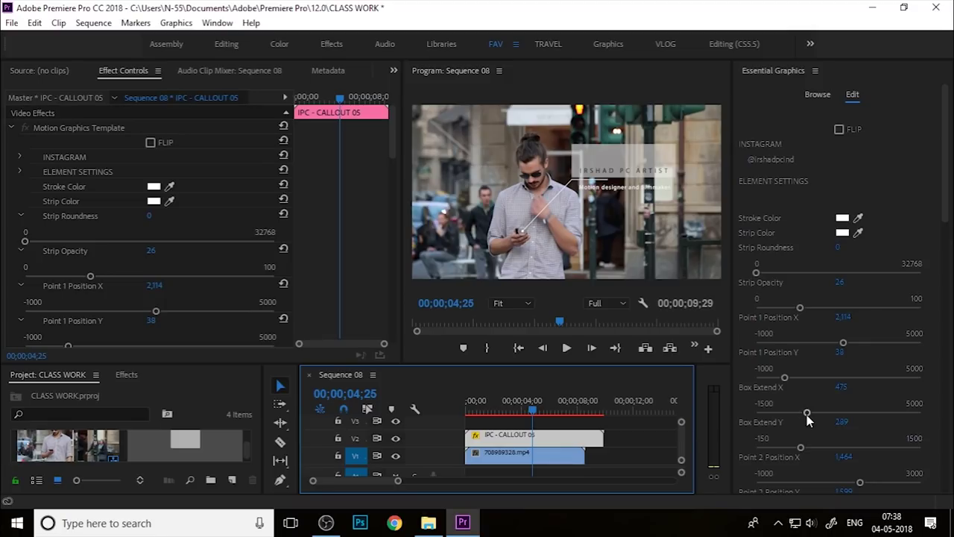
{"action": "left_click_drag", "start_coordinate": [807, 415], "coordinate": [801, 419]}
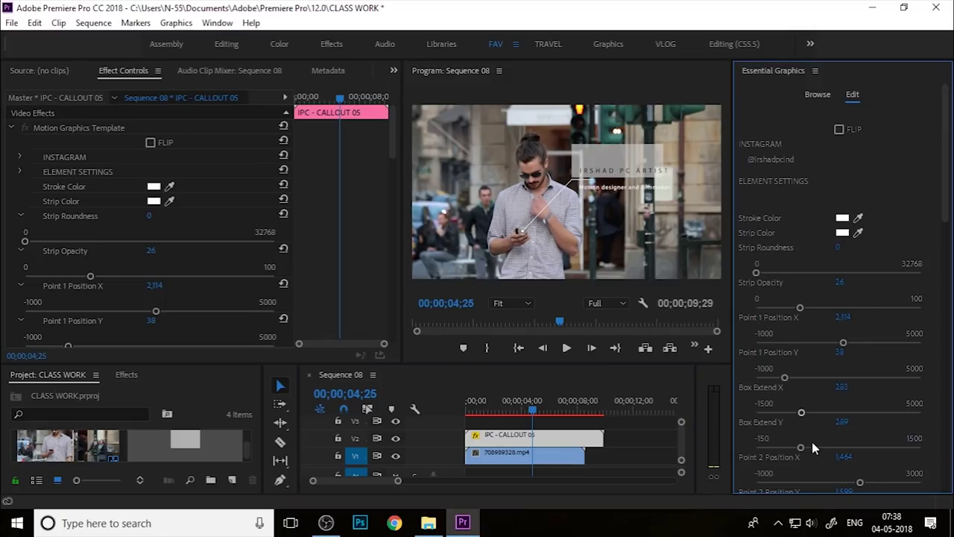
{"action": "key", "text": "ctrl+z"}
{"action": "left_click_drag", "start_coordinate": [799, 447], "coordinate": [774, 447]}
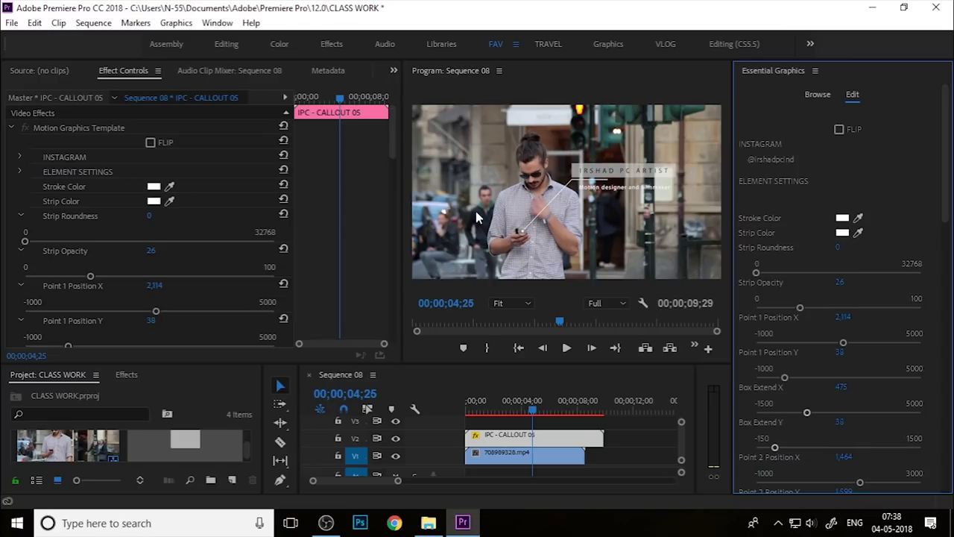
Turn on Position keyframing for the callout's Motion effect.
{"action": "left_click", "coordinate": [12, 128]}
{"action": "left_click", "coordinate": [75, 142]}
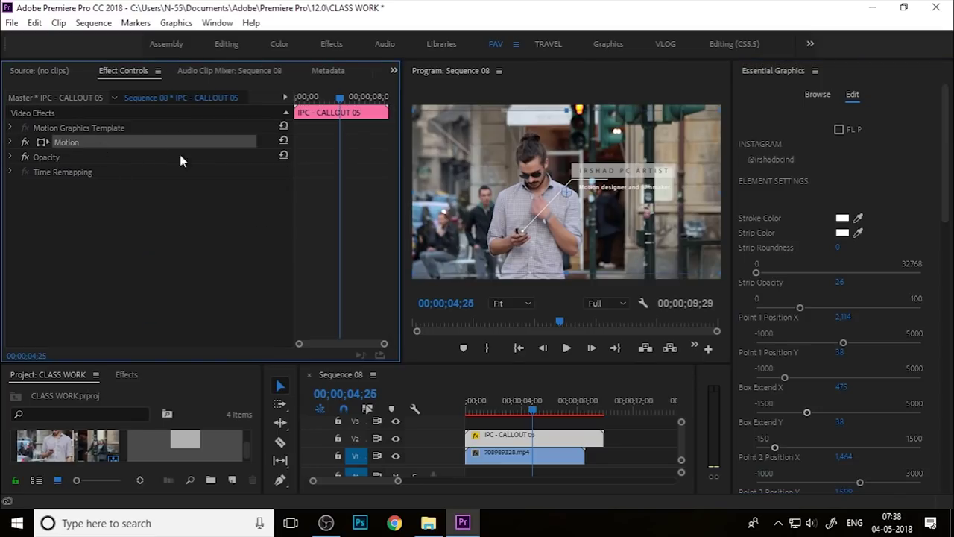
{"action": "left_click", "coordinate": [11, 142]}
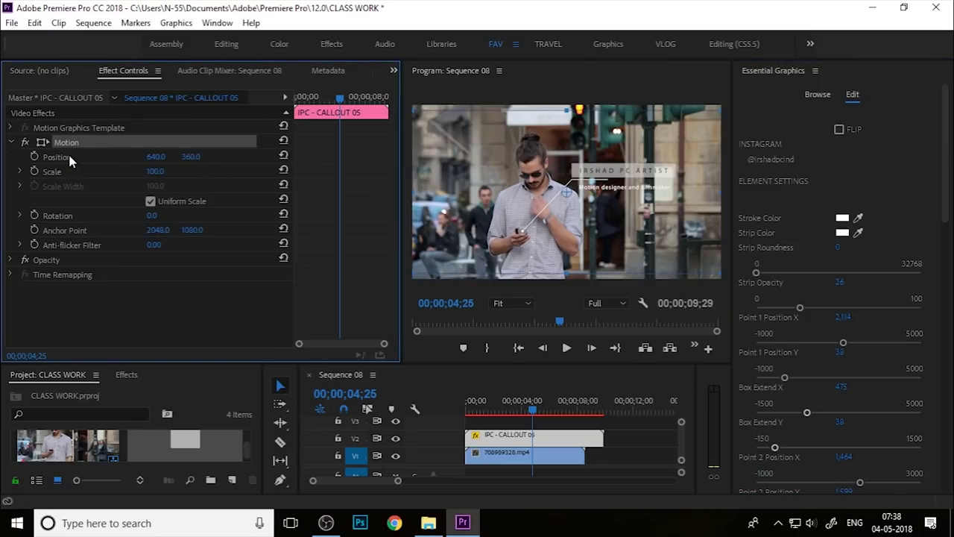
{"action": "left_click", "coordinate": [34, 157]}
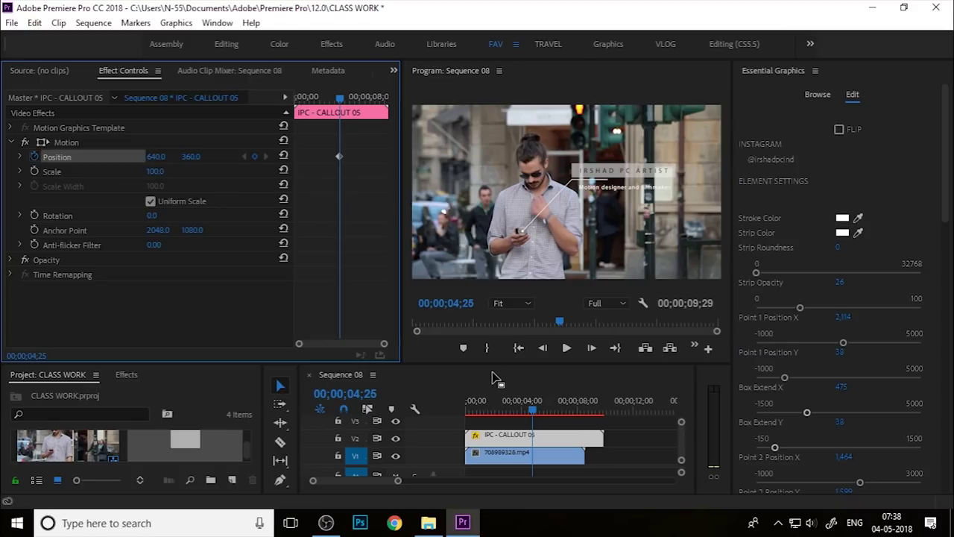
Zoom the Program view to 75% then 100% and pan onto the man's hands and phone.
{"action": "left_click", "coordinate": [526, 304]}
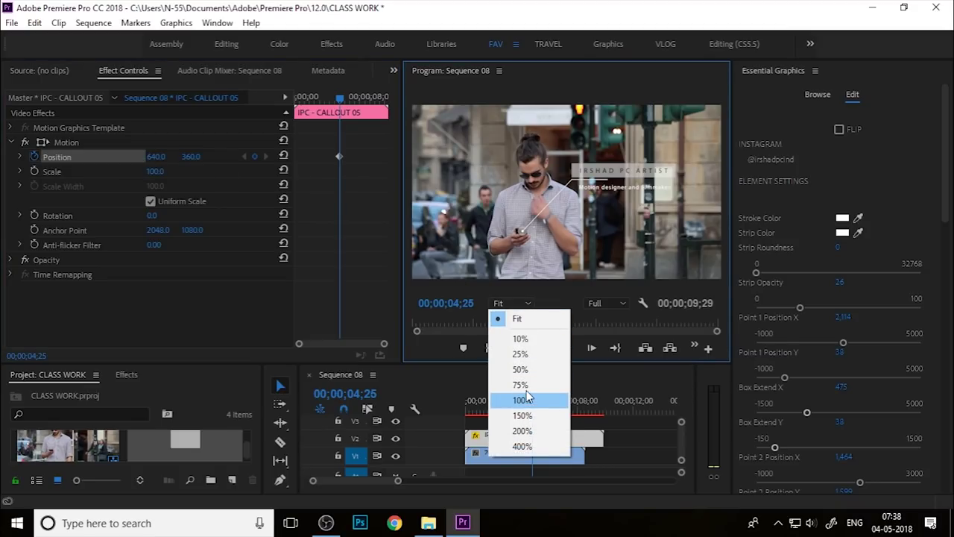
{"action": "left_click", "coordinate": [521, 385]}
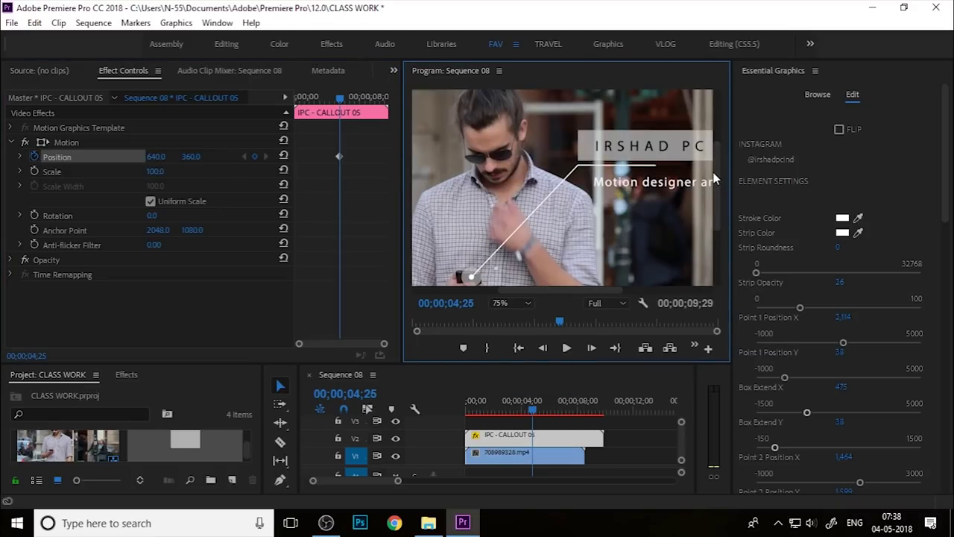
{"action": "scroll", "coordinate": [714, 178], "scroll_direction": "up", "scroll_amount": 3}
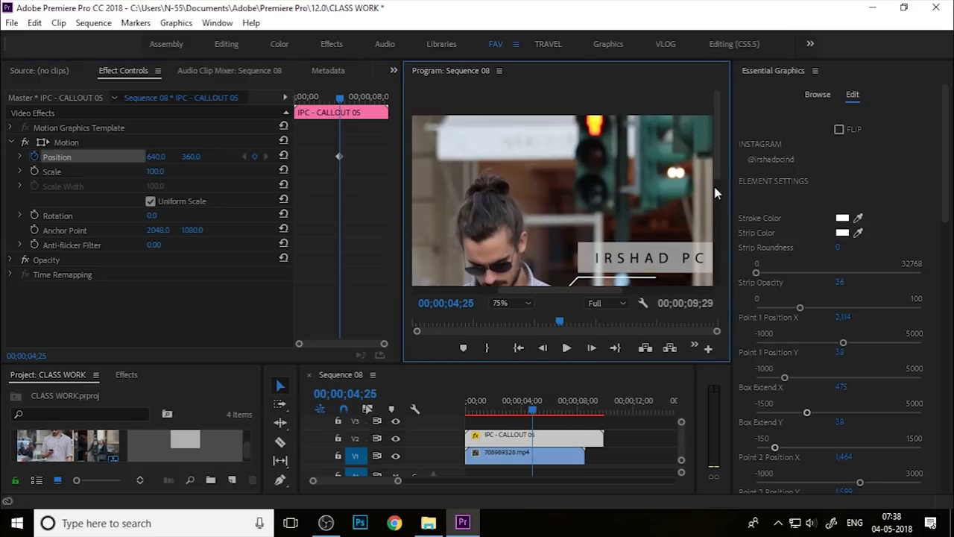
{"action": "left_click_drag", "start_coordinate": [714, 177], "coordinate": [709, 257]}
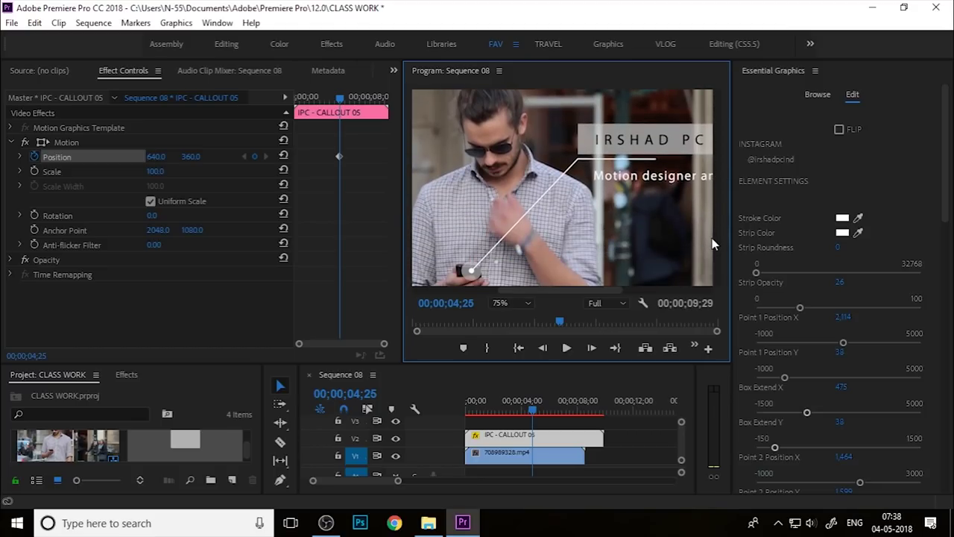
{"action": "left_click_drag", "start_coordinate": [585, 291], "coordinate": [561, 291]}
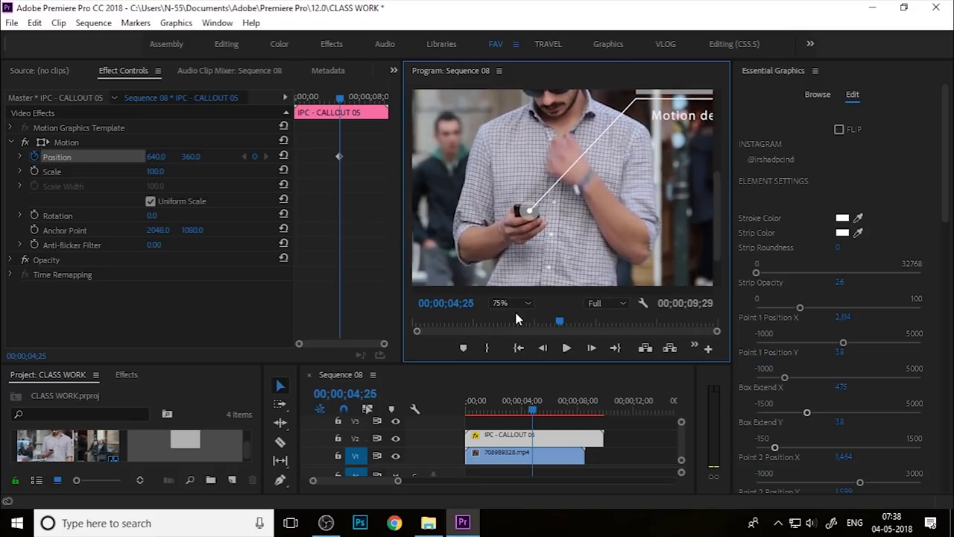
{"action": "left_click", "coordinate": [511, 302]}
{"action": "left_click", "coordinate": [522, 399]}
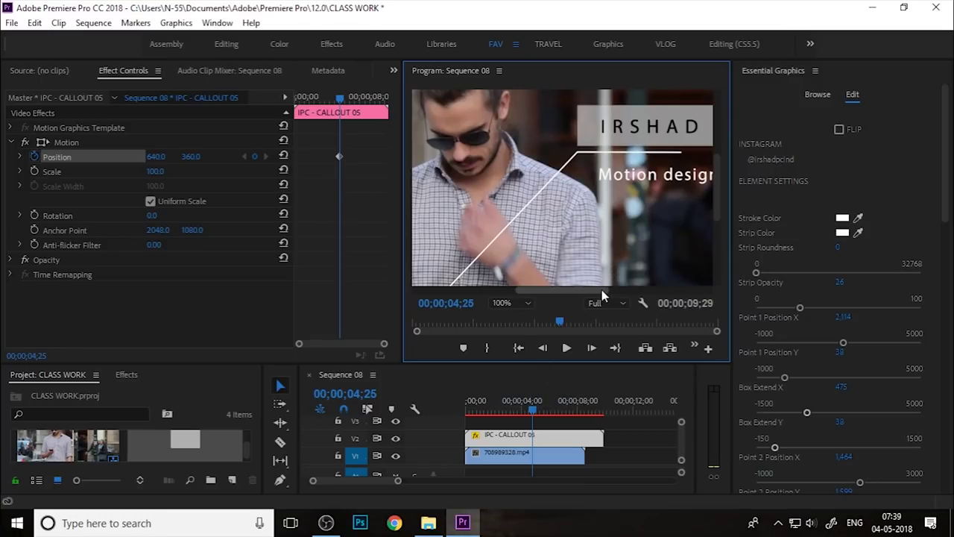
{"action": "left_click_drag", "start_coordinate": [602, 289], "coordinate": [555, 290]}
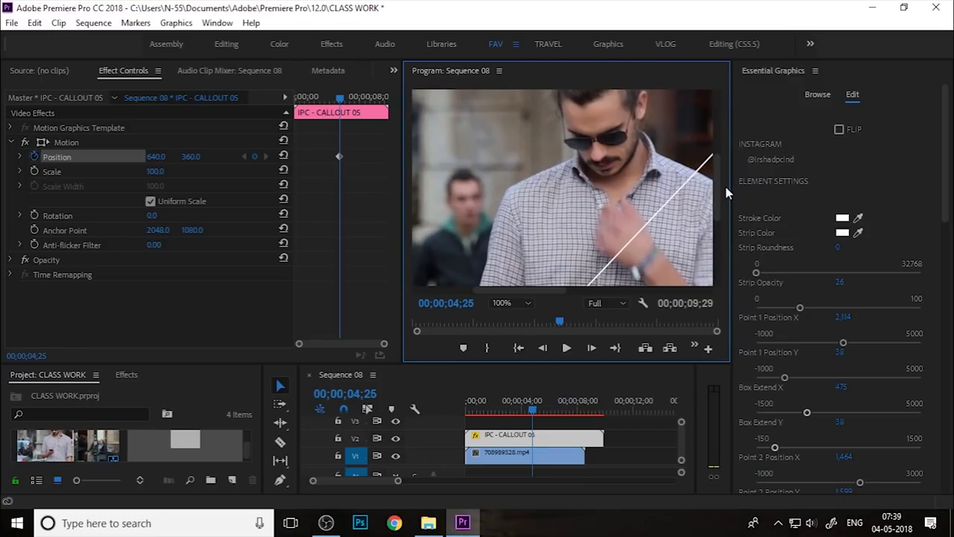
{"action": "left_click_drag", "start_coordinate": [719, 183], "coordinate": [716, 215]}
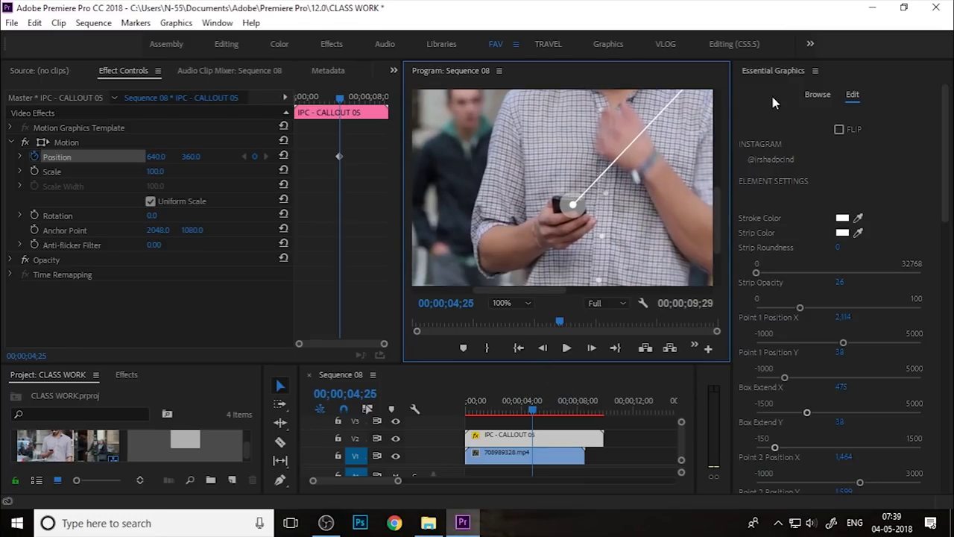
{"action": "left_click", "coordinate": [815, 70]}
Close Essential Graphics, widen the Program monitor, and step back four frames.
{"action": "left_click", "coordinate": [682, 72]}
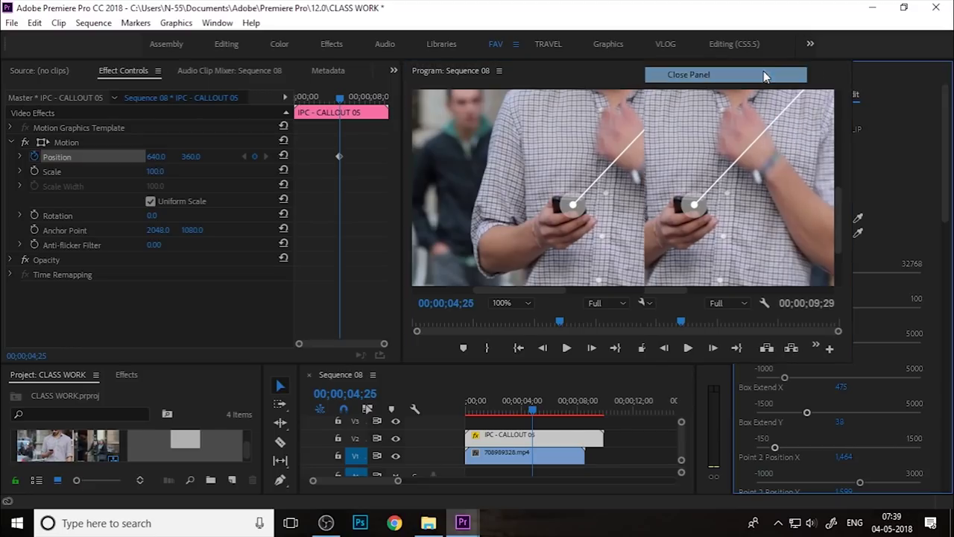
{"action": "left_click_drag", "start_coordinate": [524, 269], "coordinate": [465, 269]}
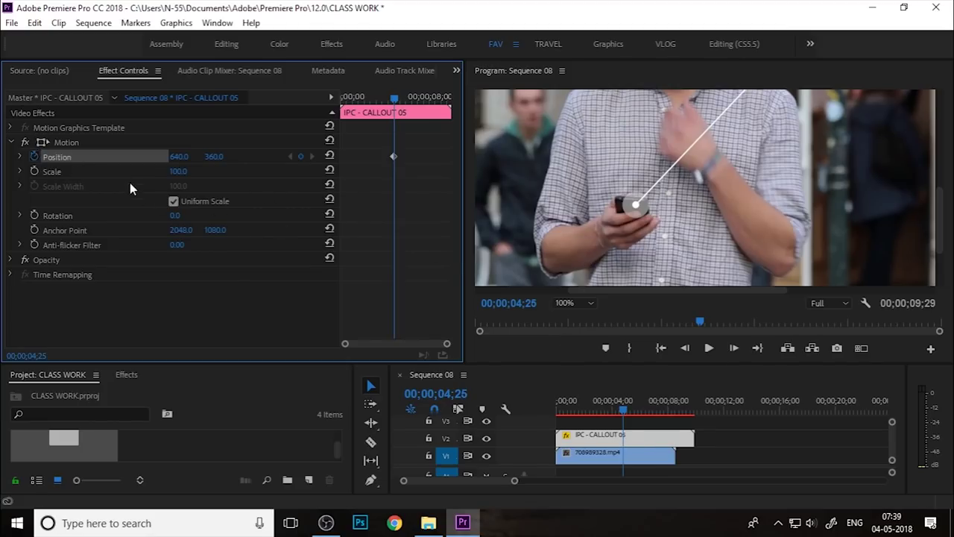
{"action": "left_click", "coordinate": [683, 348]}
{"action": "left_click", "coordinate": [683, 349]}
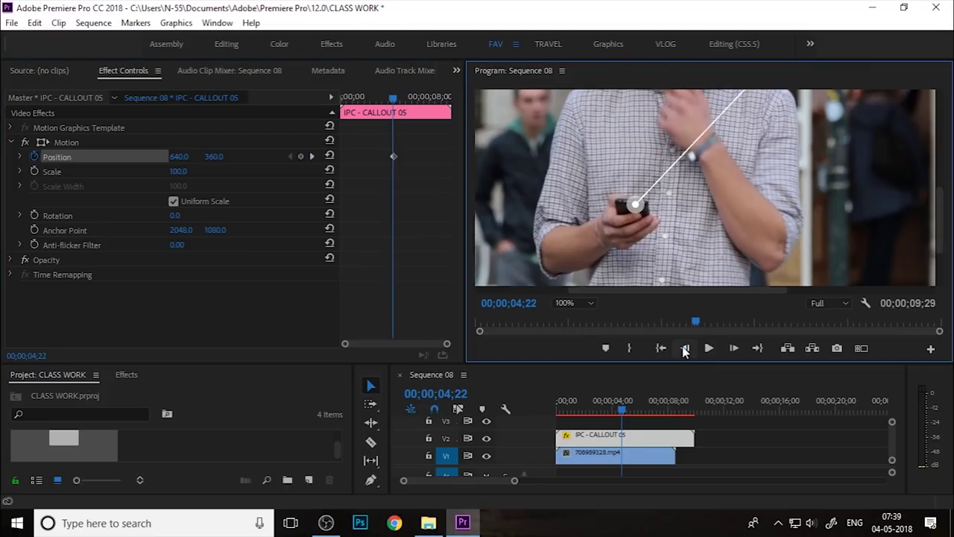
{"action": "left_click", "coordinate": [684, 349]}
{"action": "left_click", "coordinate": [684, 349]}
{"action": "left_click", "coordinate": [685, 349]}
{"action": "left_click", "coordinate": [684, 349]}
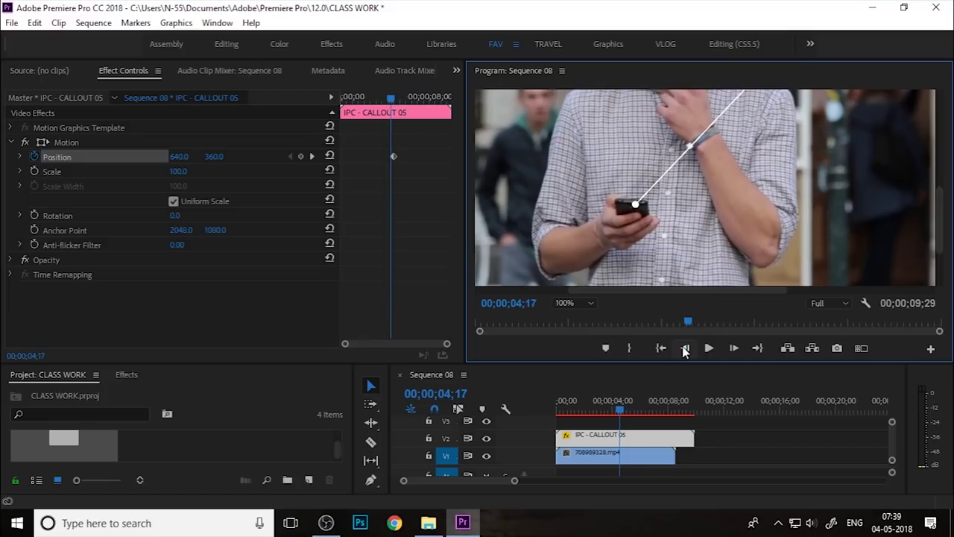
Keyframe the callout's Position so its endpoint sits on the phone across earlier frames.
{"action": "left_click", "coordinate": [83, 143]}
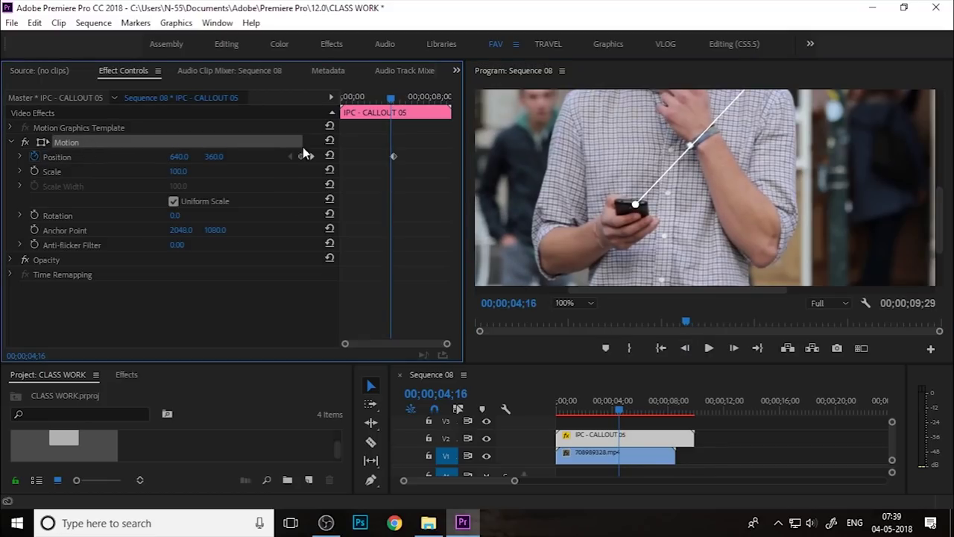
{"action": "left_click_drag", "start_coordinate": [648, 211], "coordinate": [644, 209]}
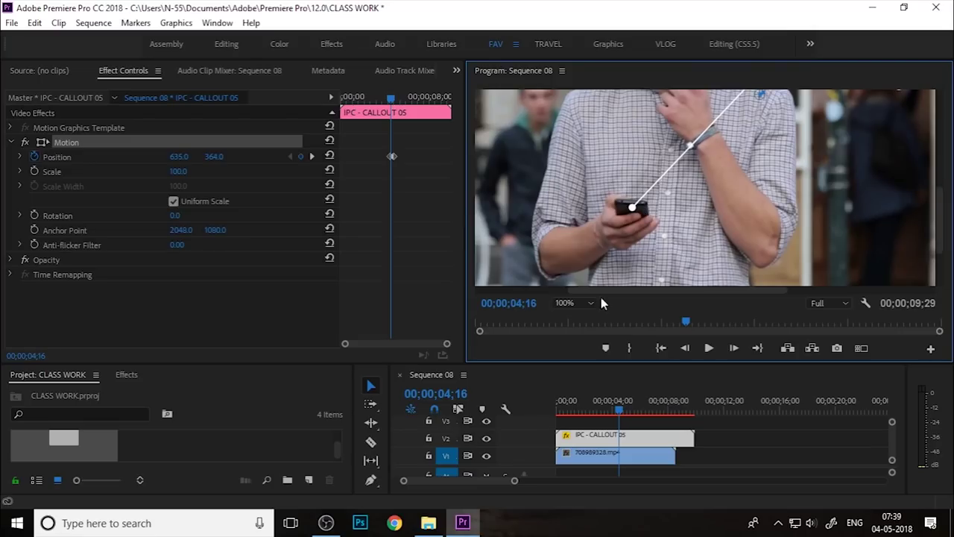
{"action": "left_click", "coordinate": [686, 349]}
{"action": "left_click", "coordinate": [686, 349]}
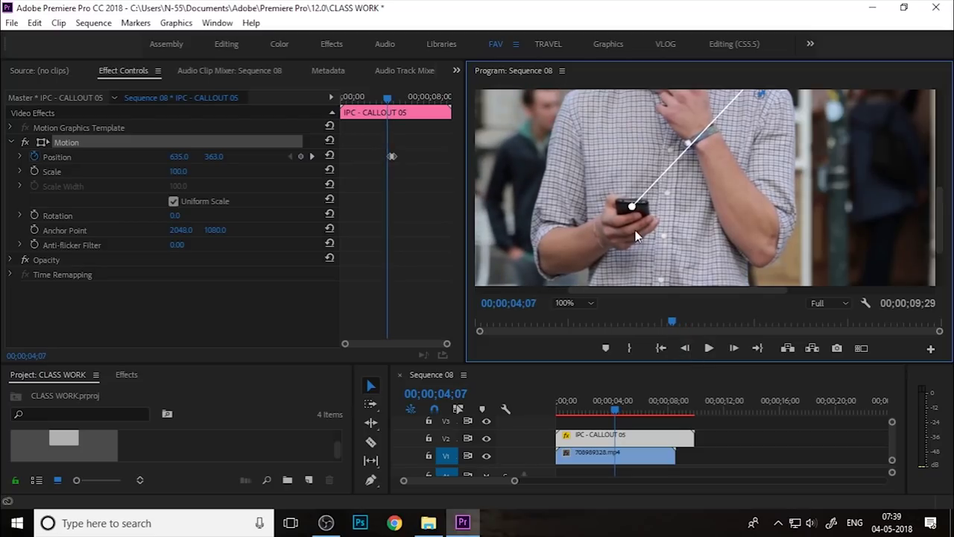
{"action": "left_click_drag", "start_coordinate": [635, 229], "coordinate": [636, 228]}
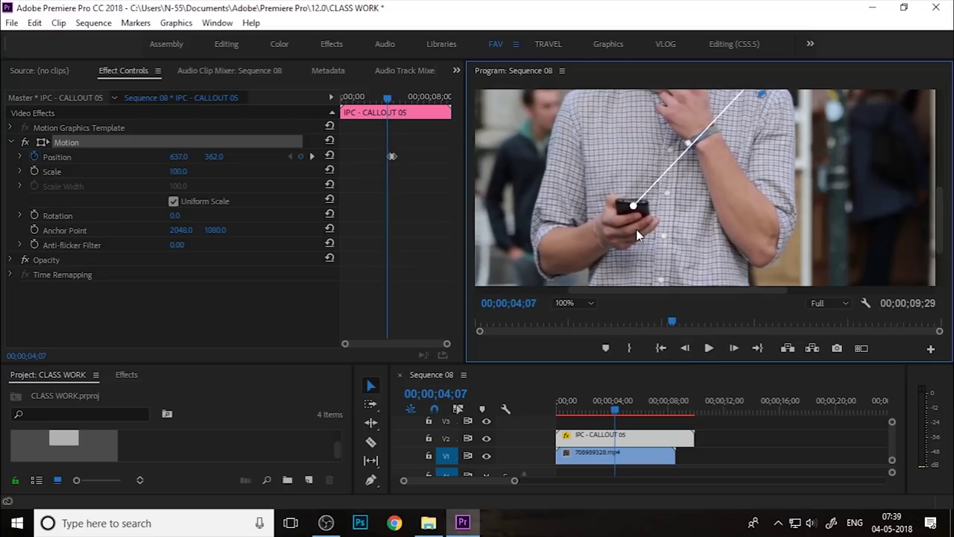
{"action": "left_click", "coordinate": [685, 349]}
{"action": "left_click", "coordinate": [686, 349]}
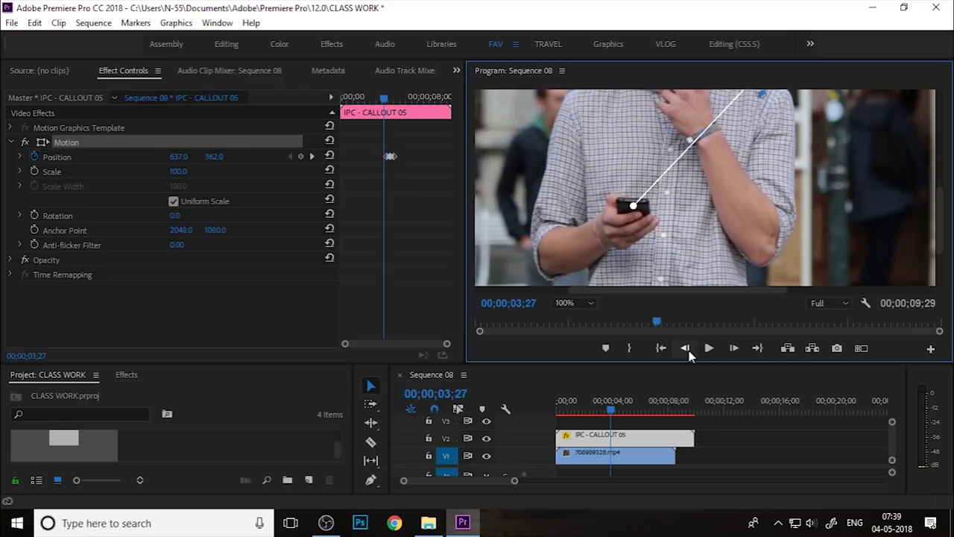
{"action": "left_click", "coordinate": [686, 349]}
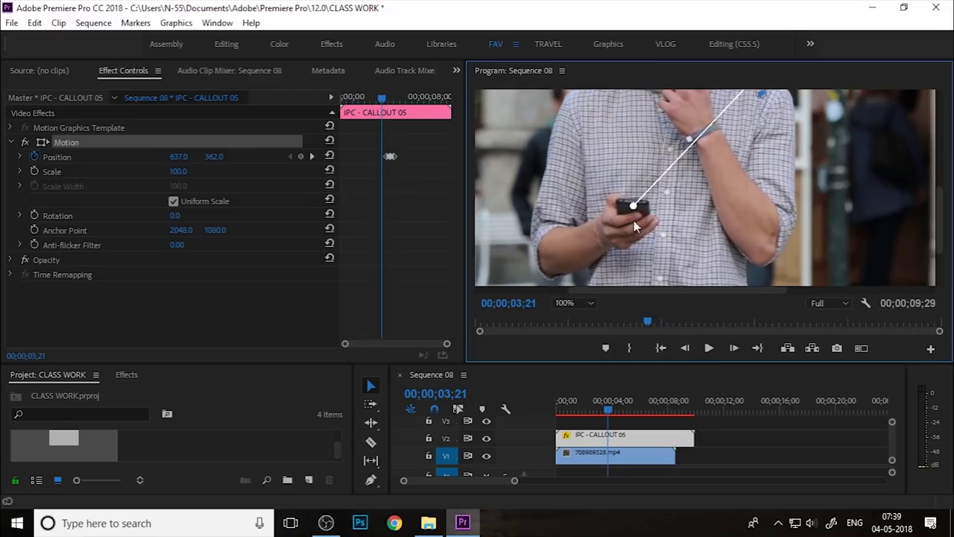
{"action": "left_click_drag", "start_coordinate": [635, 226], "coordinate": [635, 227]}
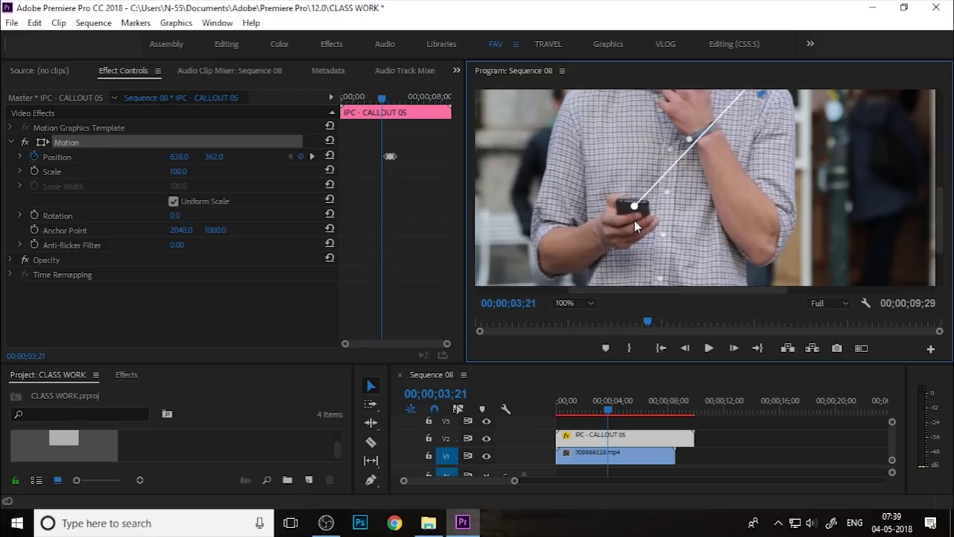
Track the phone on two more frames, return to the start frame, and trim the callout clip end.
{"action": "key", "text": "Left"}
{"action": "key", "text": "Left"}
{"action": "key", "text": "Left"}
{"action": "left_click_drag", "start_coordinate": [635, 226], "coordinate": [629, 243]}
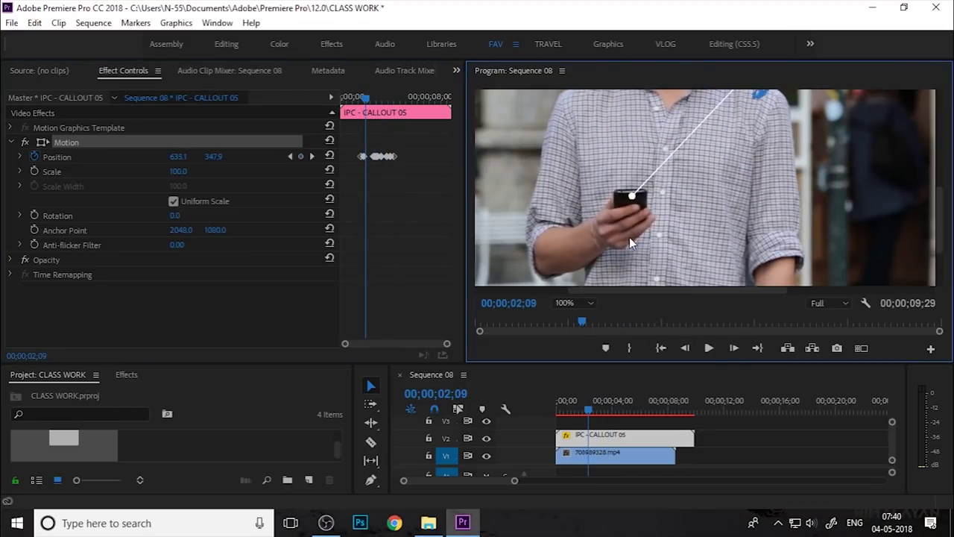
{"action": "key", "text": "Left"}
{"action": "key", "text": "Left"}
{"action": "key", "text": "Left"}
{"action": "key", "text": "Left"}
{"action": "key", "text": "Left"}
{"action": "key", "text": "Left"}
{"action": "key", "text": "Left"}
{"action": "key", "text": "Left"}
{"action": "key", "text": "Left"}
{"action": "key", "text": "Left"}
{"action": "key", "text": "Left"}
{"action": "key", "text": "Left"}
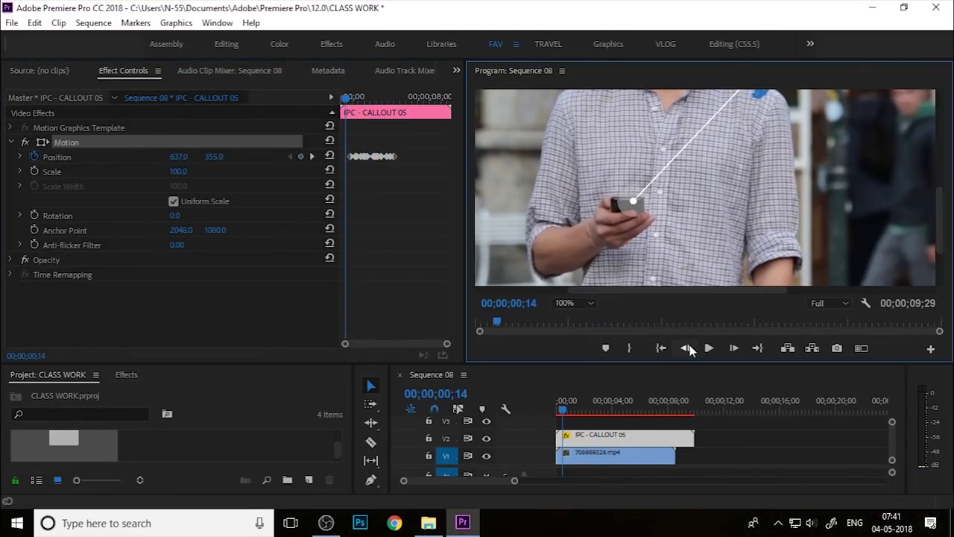
{"action": "left_click", "coordinate": [734, 348]}
{"action": "left_click", "coordinate": [395, 97]}
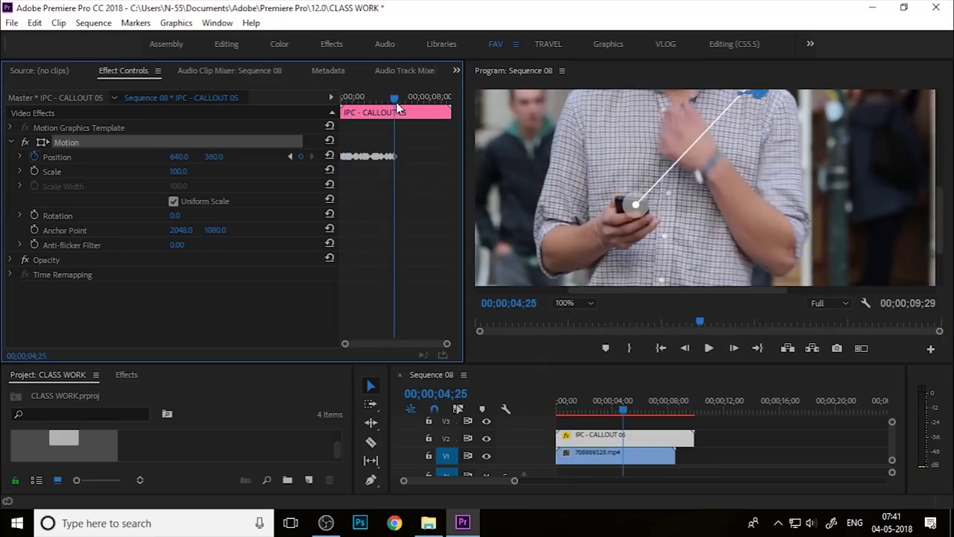
{"action": "key", "text": "Right"}
{"action": "key", "text": "Right"}
{"action": "key", "text": "Right"}
{"action": "key", "text": "Right"}
{"action": "key", "text": "Right"}
{"action": "key", "text": "Right"}
{"action": "key", "text": "Right"}
{"action": "key", "text": "Right"}
{"action": "key", "text": "Right"}
{"action": "key", "text": "Right"}
{"action": "key", "text": "Right"}
{"action": "key", "text": "Right"}
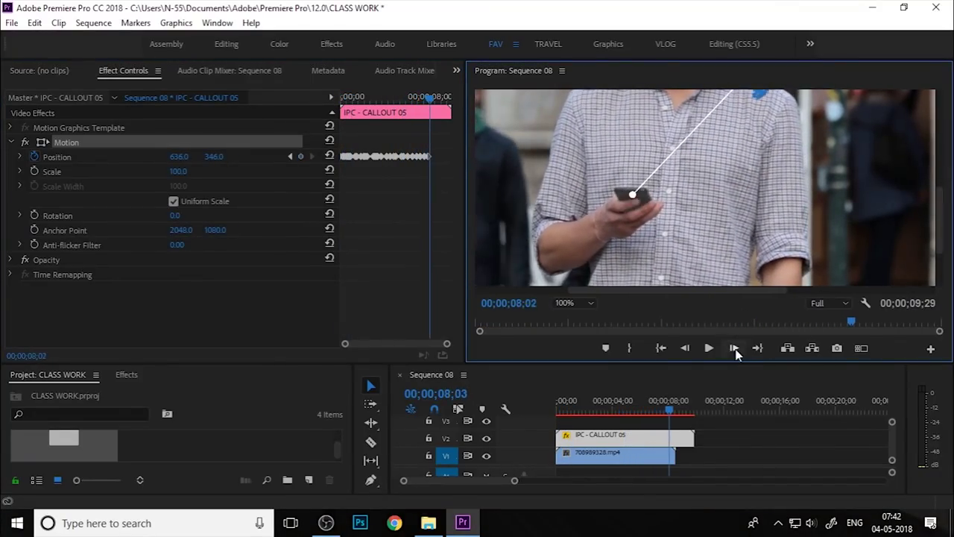
{"action": "key", "text": "Left"}
{"action": "key", "text": "Left"}
{"action": "key", "text": "Left"}
{"action": "mouse_move", "coordinate": [694, 435]}
{"action": "left_mouse_down"}
{"action": "mouse_move", "coordinate": [674, 436]}
{"action": "mouse_move", "coordinate": [709, 457]}
{"action": "left_mouse_up"}
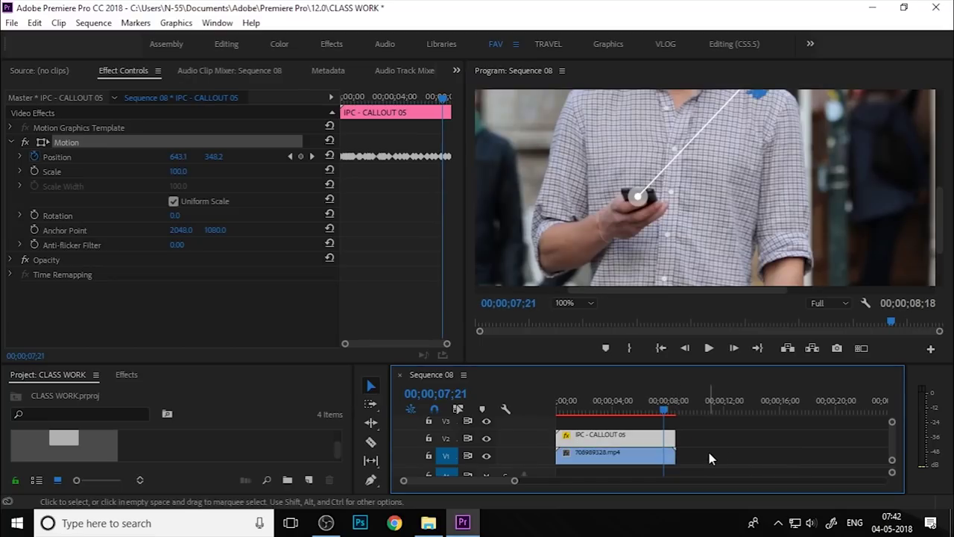
{"action": "left_click", "coordinate": [574, 302]}
Fit the view to the frame, deselect the callout, and play the sequence from the start.
{"action": "left_click", "coordinate": [582, 319]}
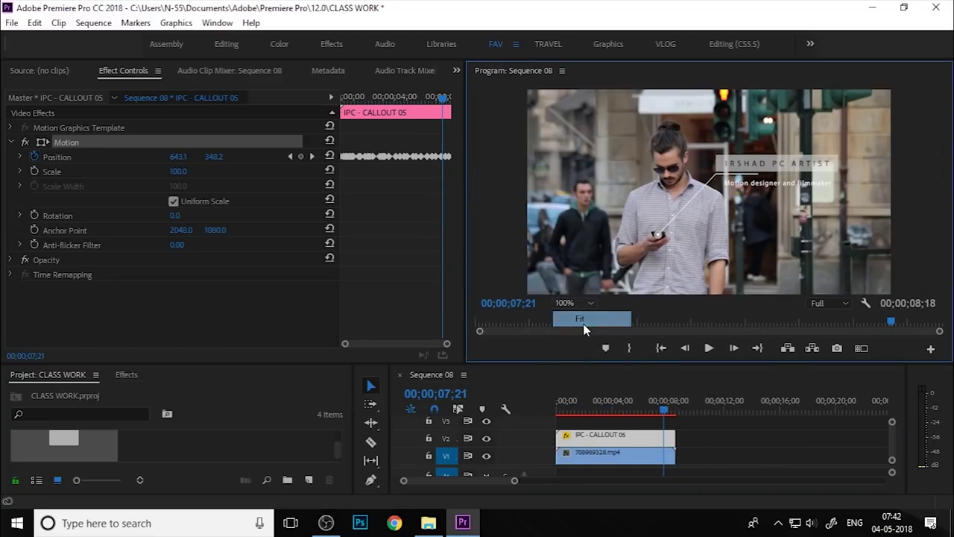
{"action": "left_click", "coordinate": [907, 244]}
{"action": "left_click", "coordinate": [447, 429]}
{"action": "key", "text": "Home"}
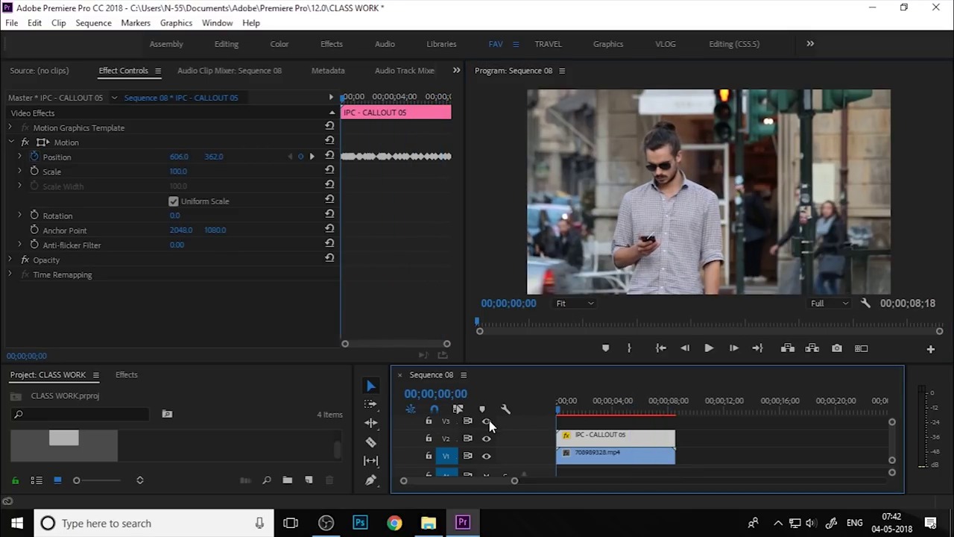
{"action": "key", "text": "space"}
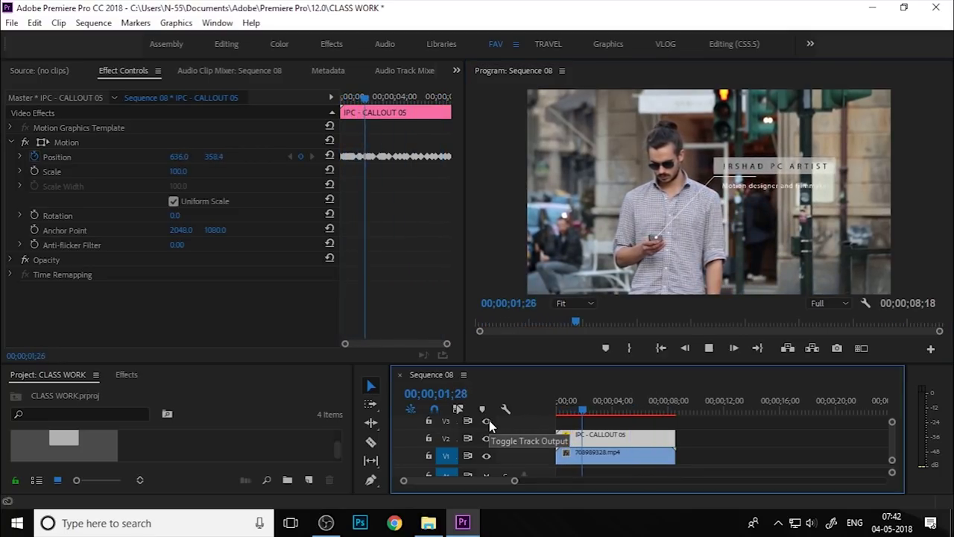